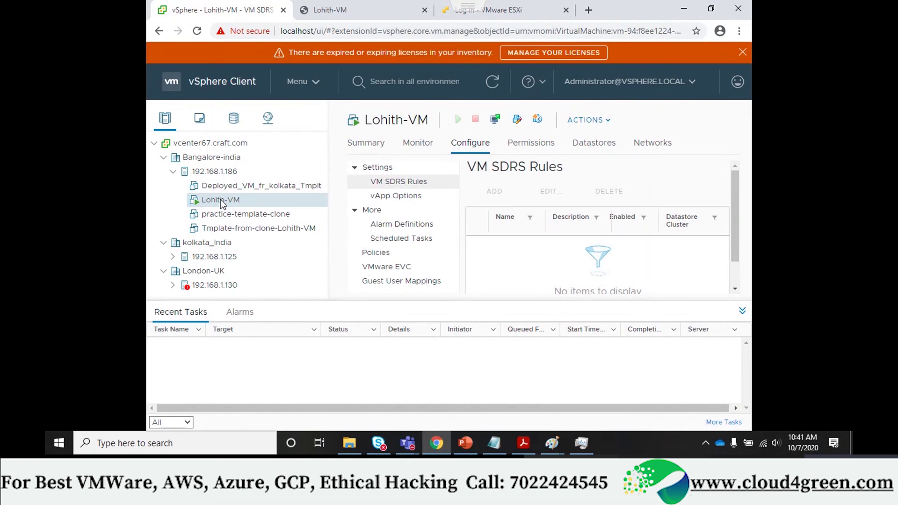
# Step: Start migrating Lohith-VM and set the migration type to change storage only
pyautogui.rightClick(220, 199)
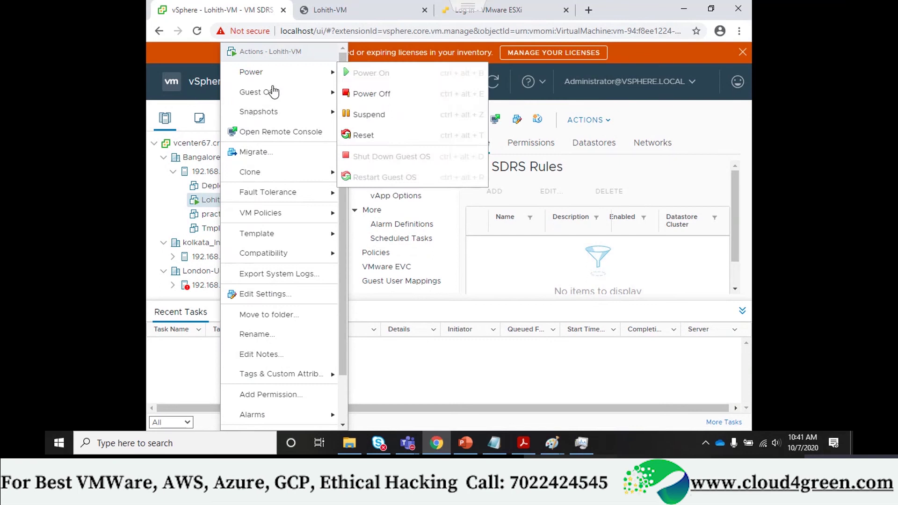
pyautogui.moveTo(288, 214)
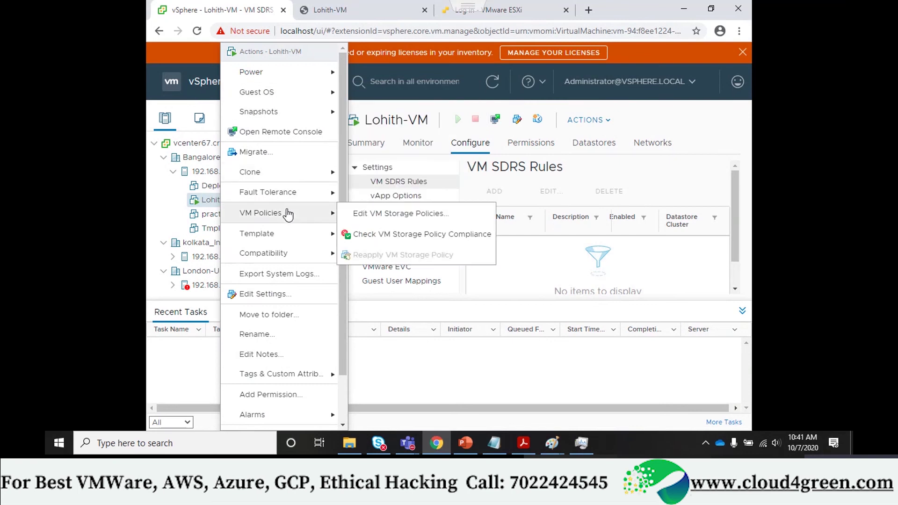
pyautogui.click(268, 152)
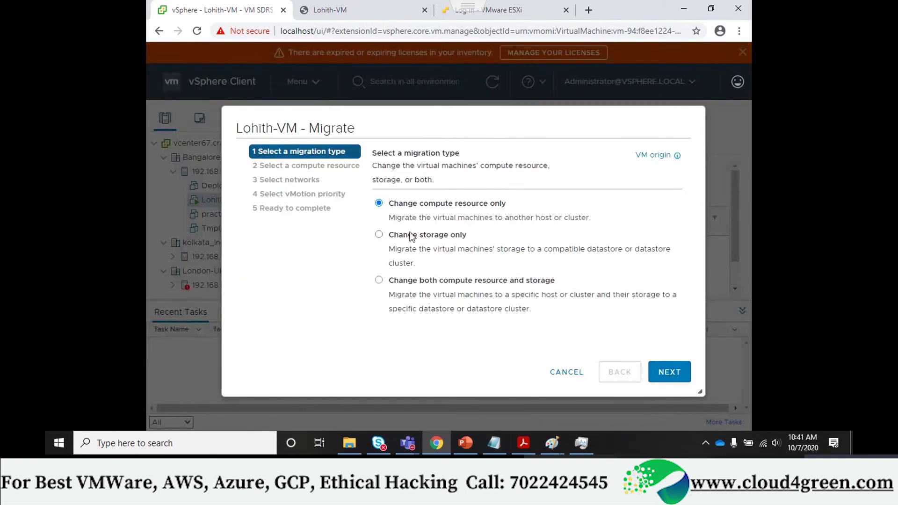
pyautogui.click(432, 240)
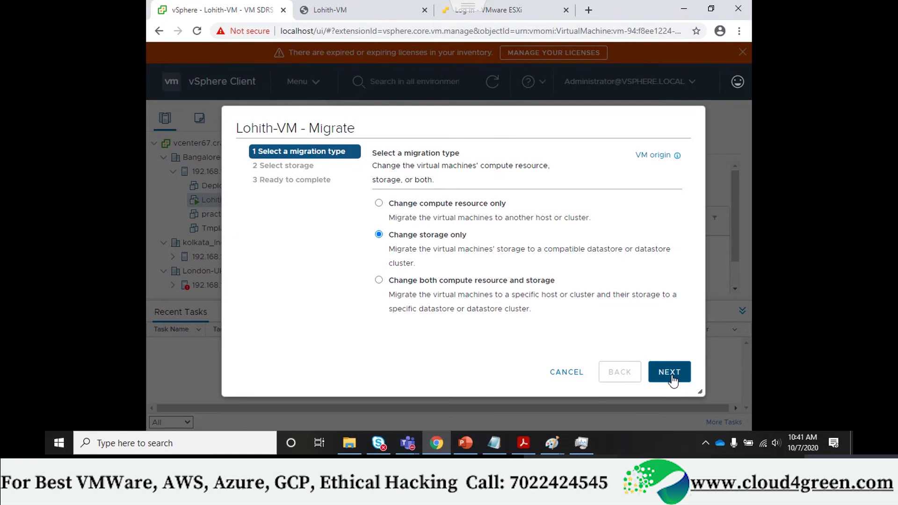
pyautogui.moveTo(551, 444)
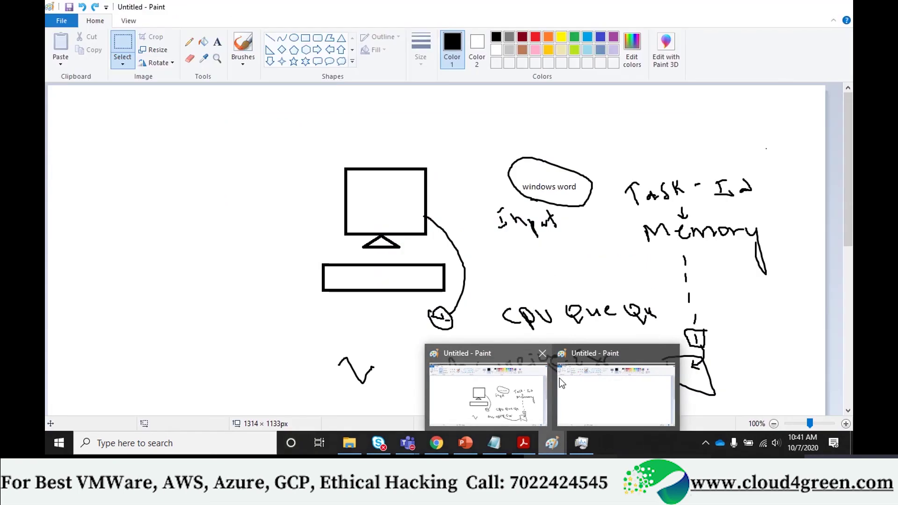
pyautogui.moveTo(584, 424)
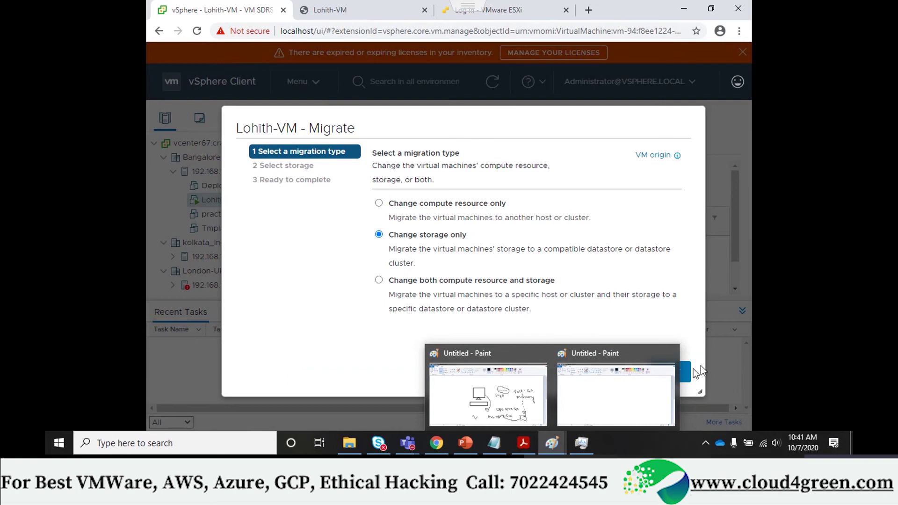
pyautogui.click(633, 383)
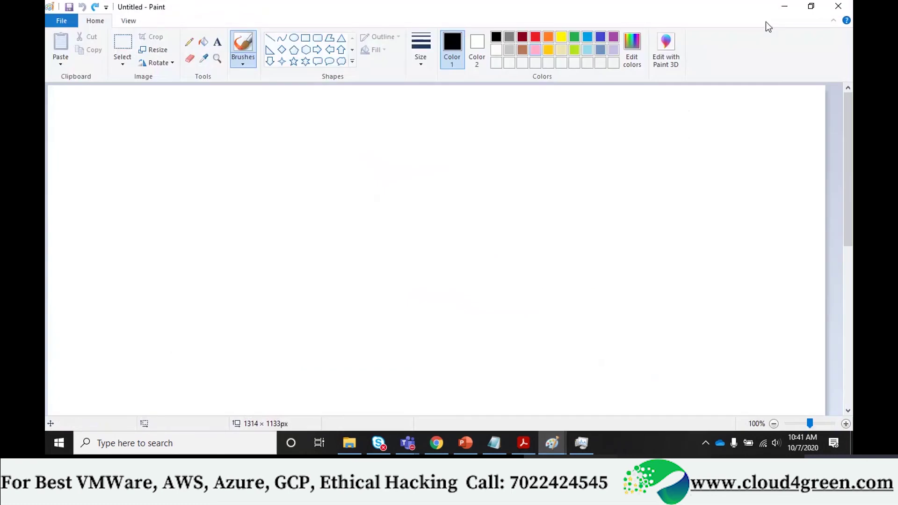
pyautogui.click(784, 7)
# Step: Choose NFS-Server2 as the destination datastore for Lohith-VM and launch the storage migration
pyautogui.click(670, 380)
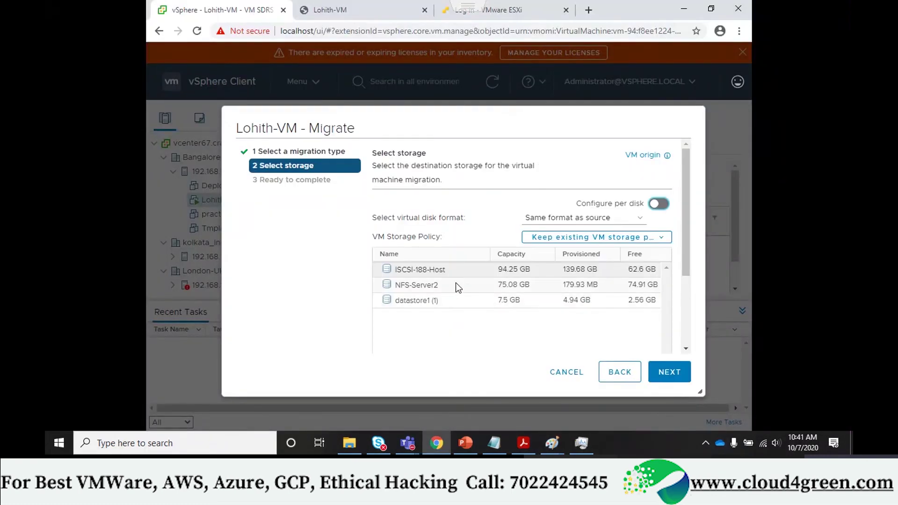
pyautogui.click(453, 284)
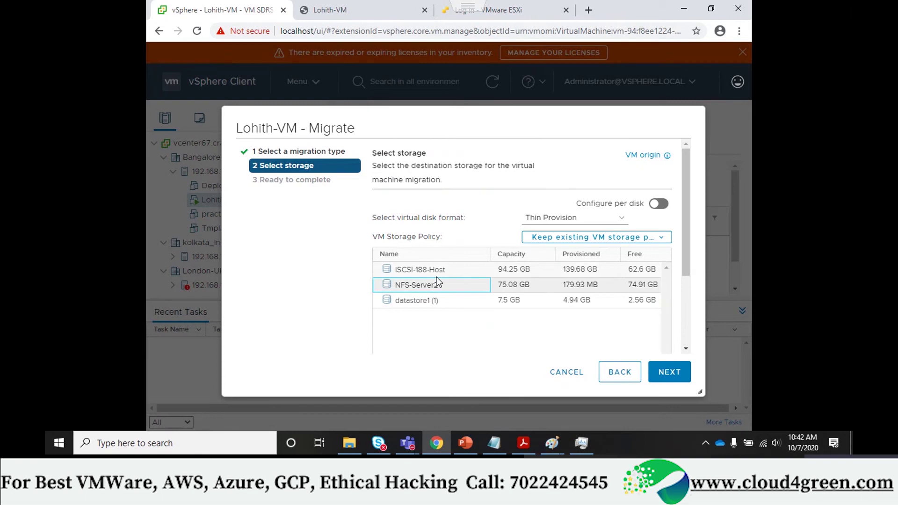
pyautogui.click(678, 377)
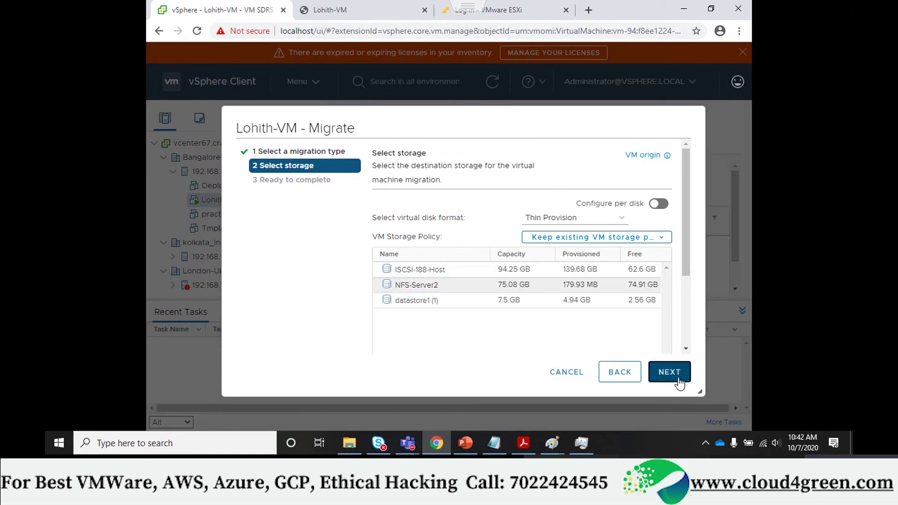
pyautogui.click(677, 377)
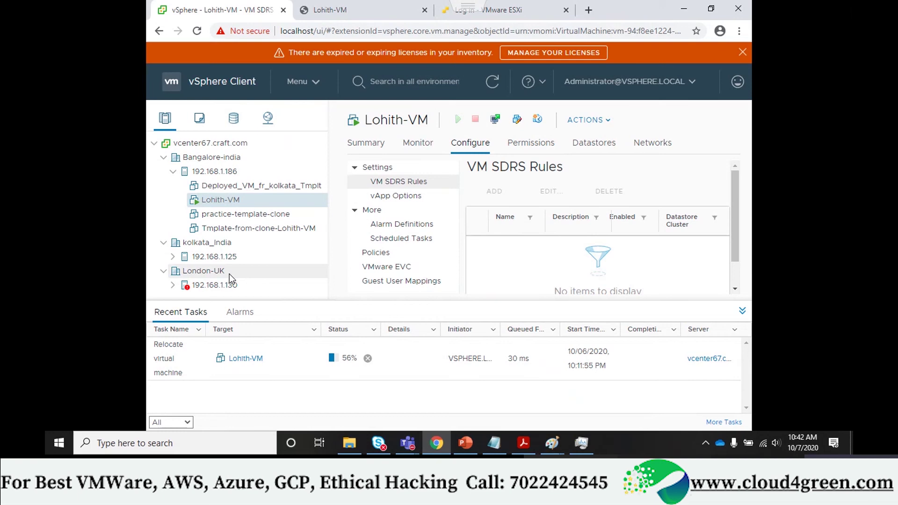
# Step: Check which services are enabled on VMkernel adapter vmk0 of host 192.168.1.125, leaving its settings unsaved
pyautogui.click(212, 255)
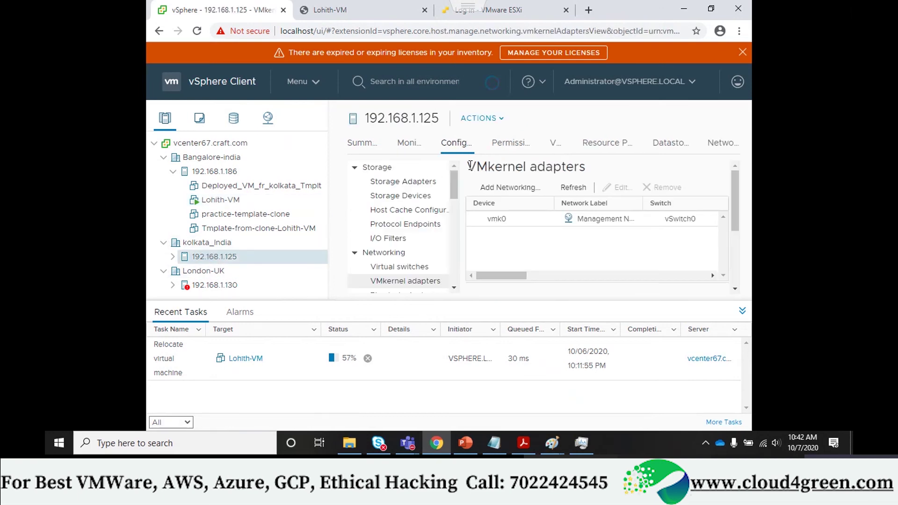
pyautogui.click(502, 220)
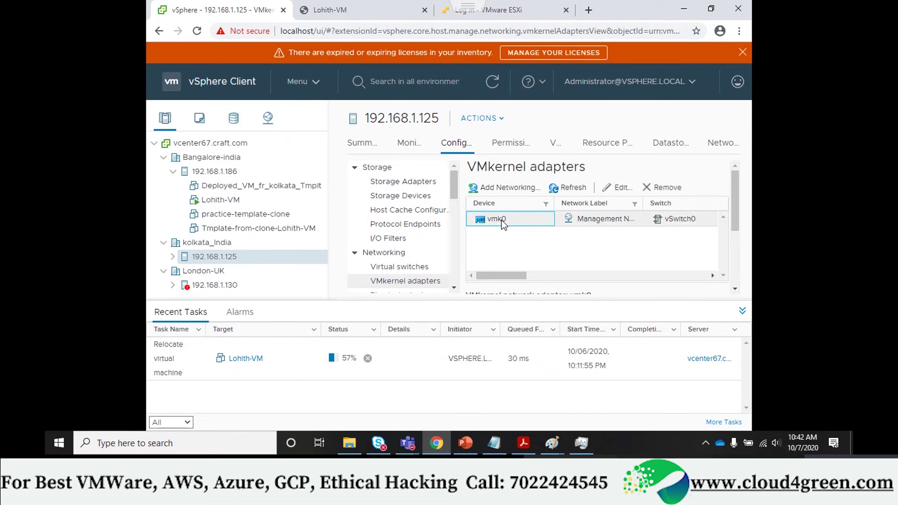
pyautogui.click(620, 189)
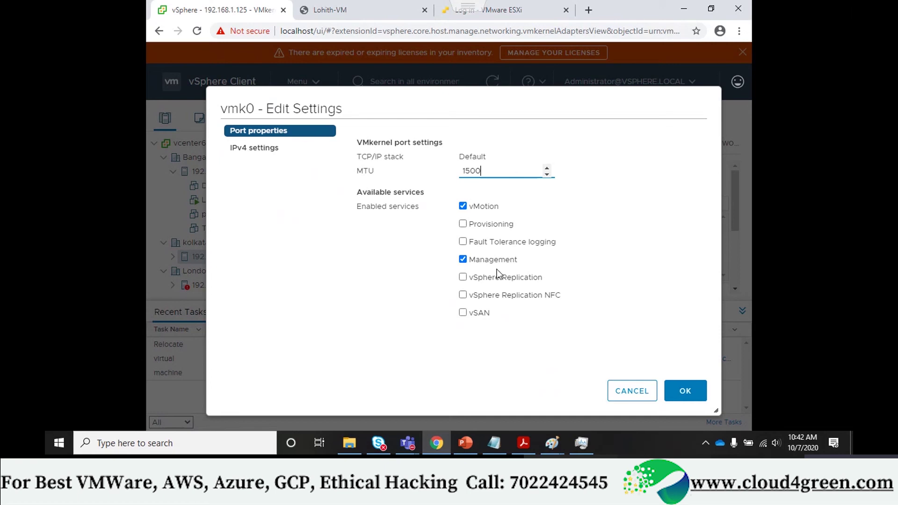
pyautogui.click(631, 392)
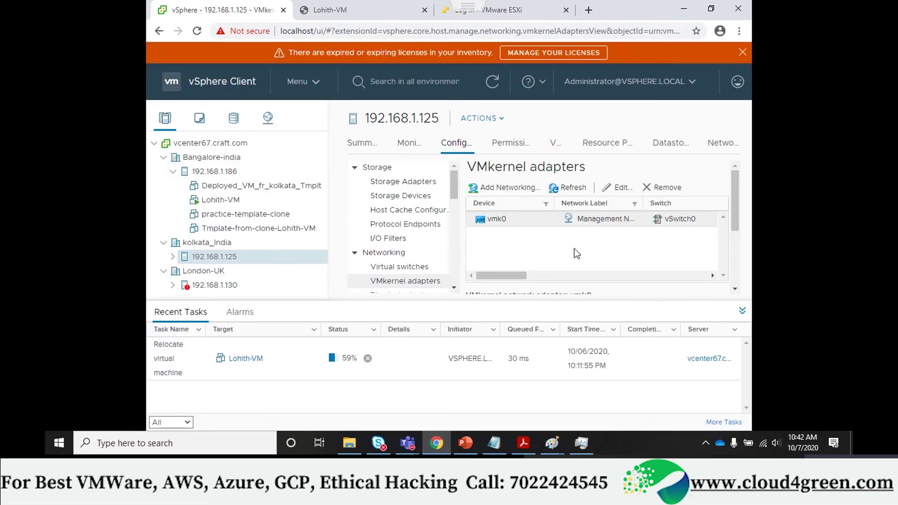
pyautogui.moveTo(515, 276); pyautogui.dragTo(482, 263)
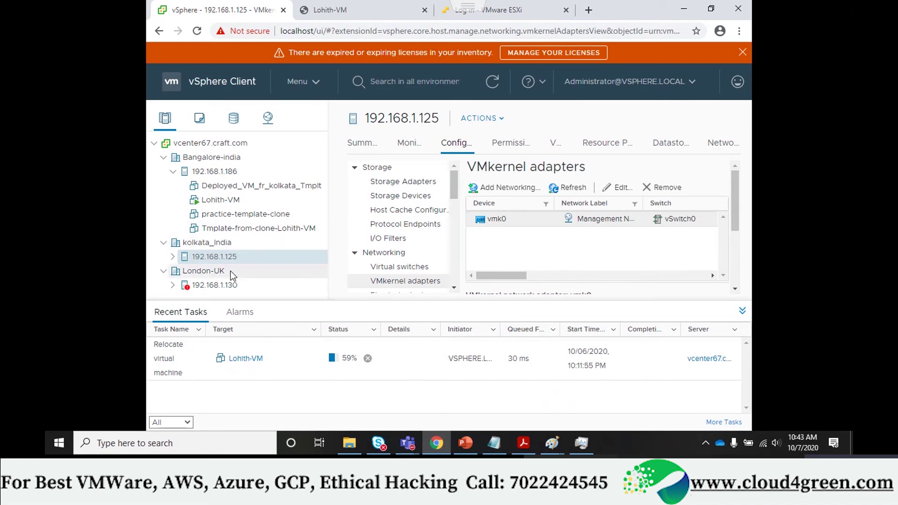
# Step: Examine the vmk0 adapter of host 192.168.1.130 and its virtual switches, including port groups and attached physical adapters
pyautogui.click(226, 285)
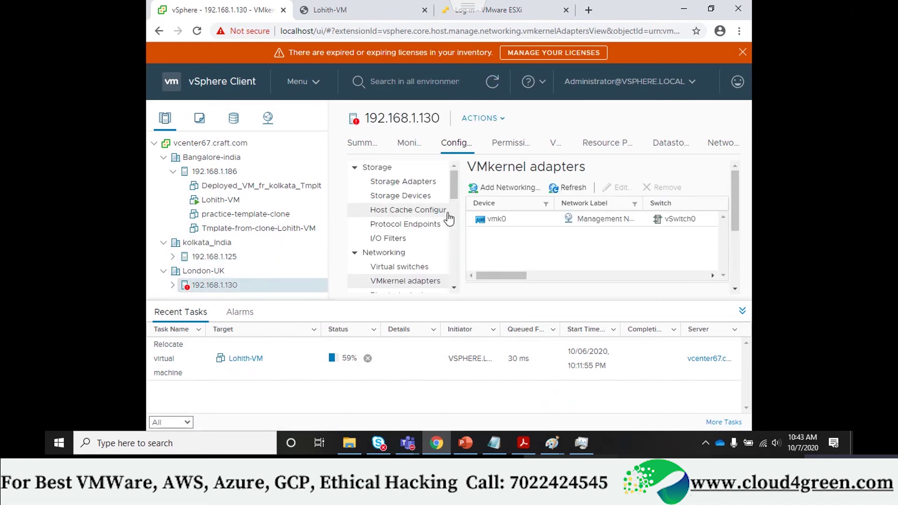
pyautogui.click(509, 220)
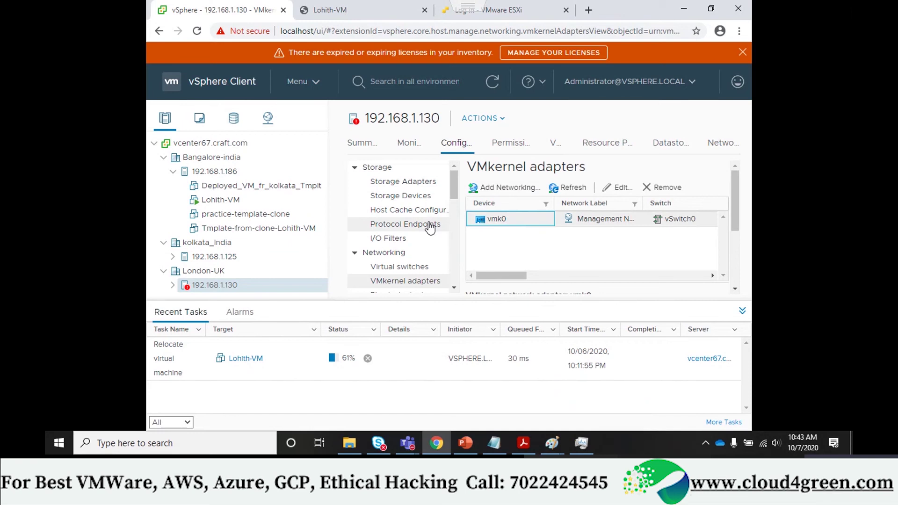
pyautogui.scroll(-1, 426, 224)
pyautogui.click(412, 207)
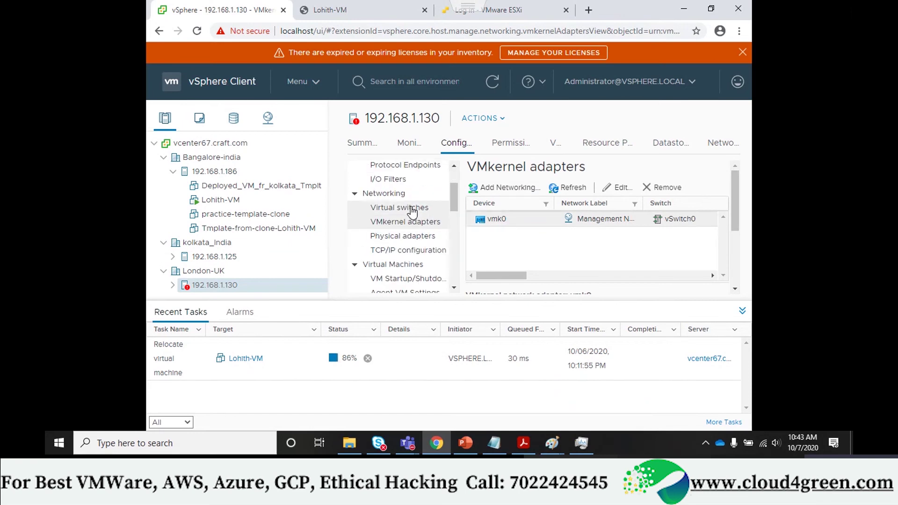
pyautogui.scroll(-1, 556, 225)
pyautogui.scroll(-1, 564, 239)
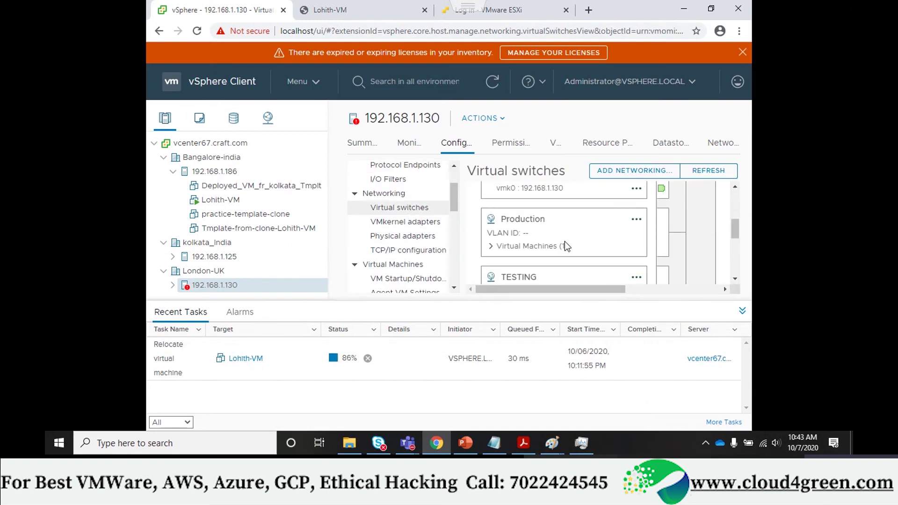
pyautogui.scroll(1, 565, 239)
pyautogui.click(661, 290)
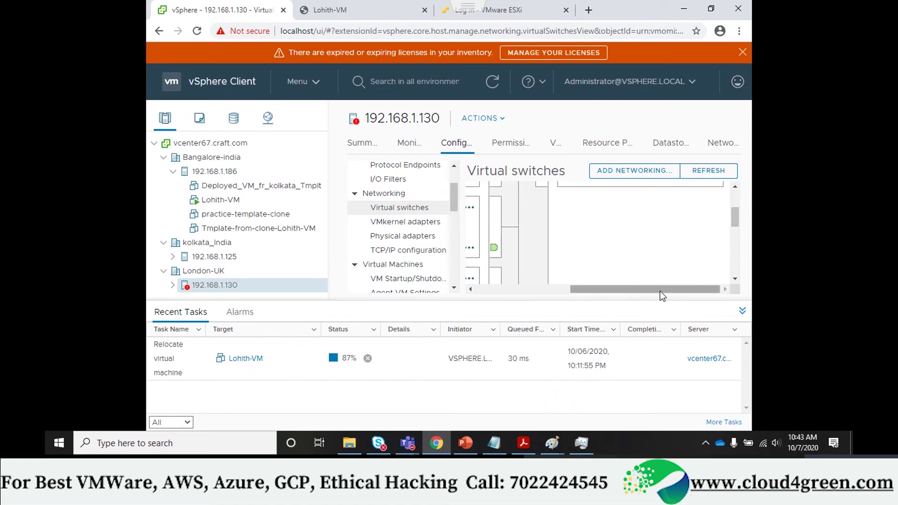
pyautogui.scroll(1, 660, 291)
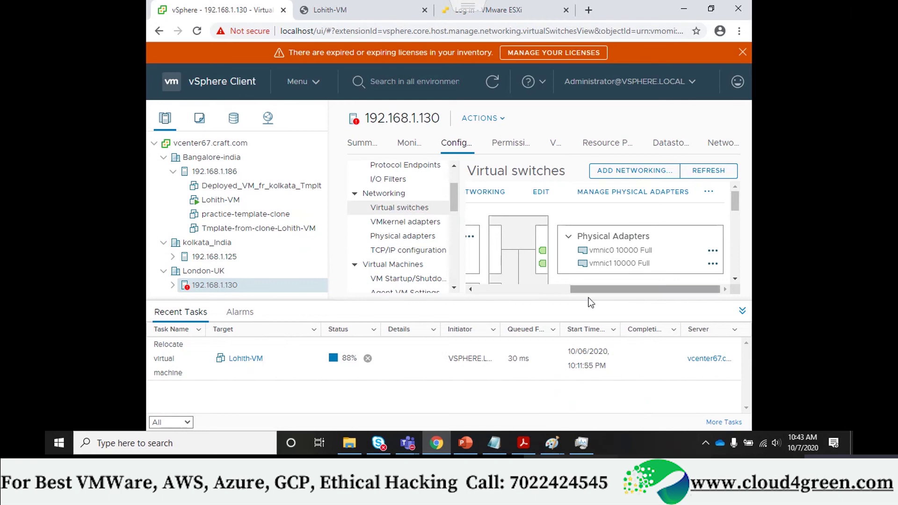
pyautogui.moveTo(599, 288); pyautogui.dragTo(541, 288)
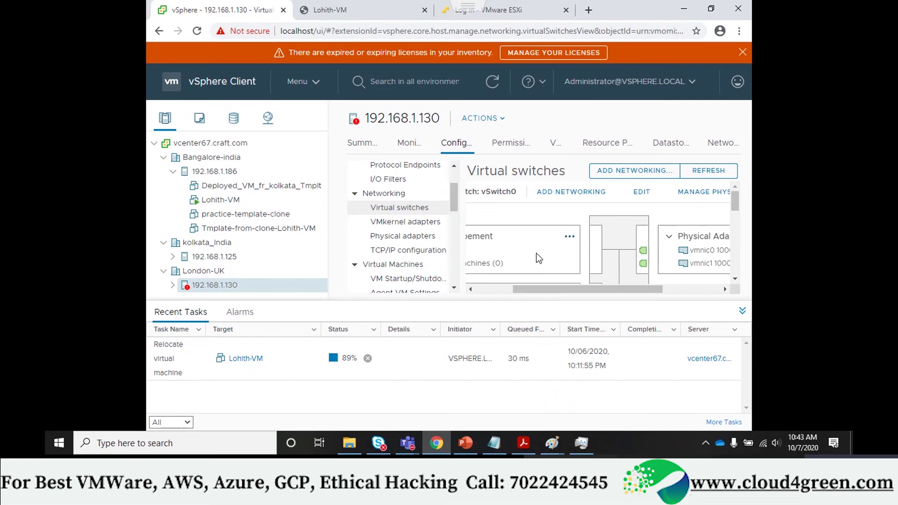
# Step: Reset the network uplink redundancy alarm in the summary of host 192.168.1.130 to green
pyautogui.click(358, 145)
pyautogui.scroll(-5, 427, 234)
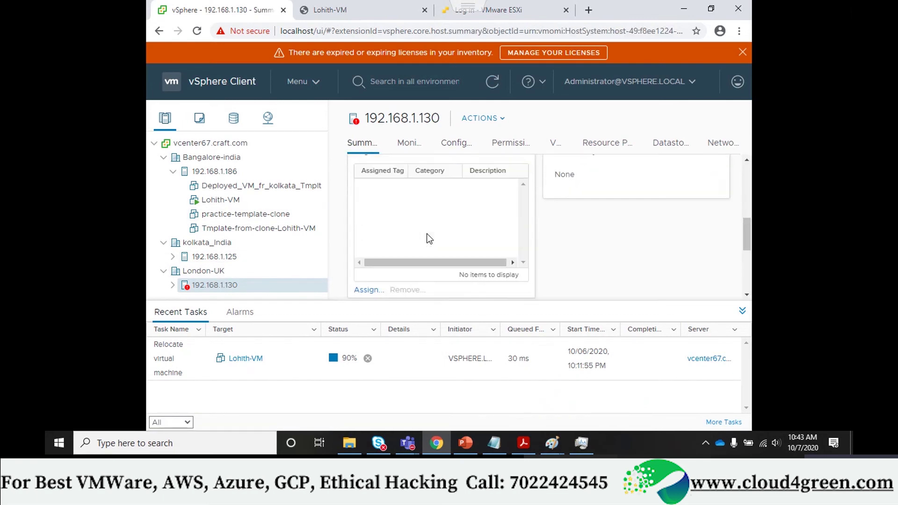
pyautogui.scroll(3, 427, 234)
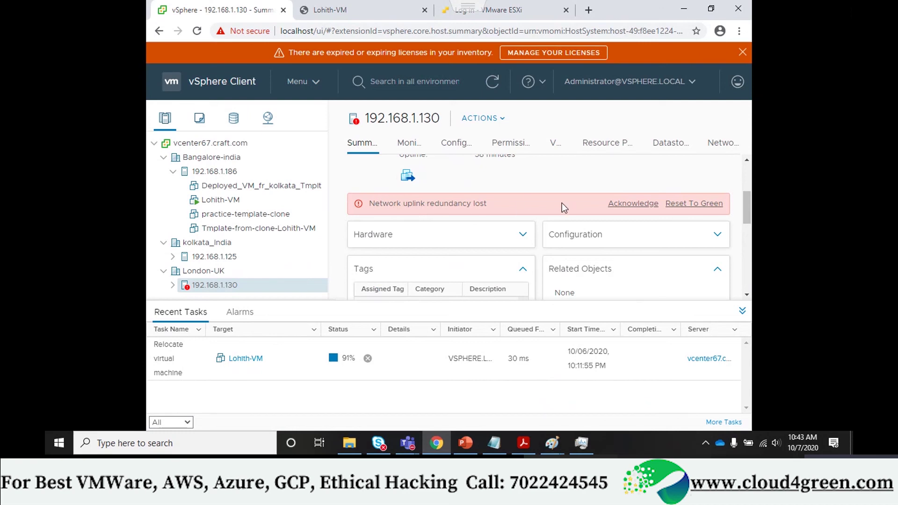
pyautogui.click(690, 205)
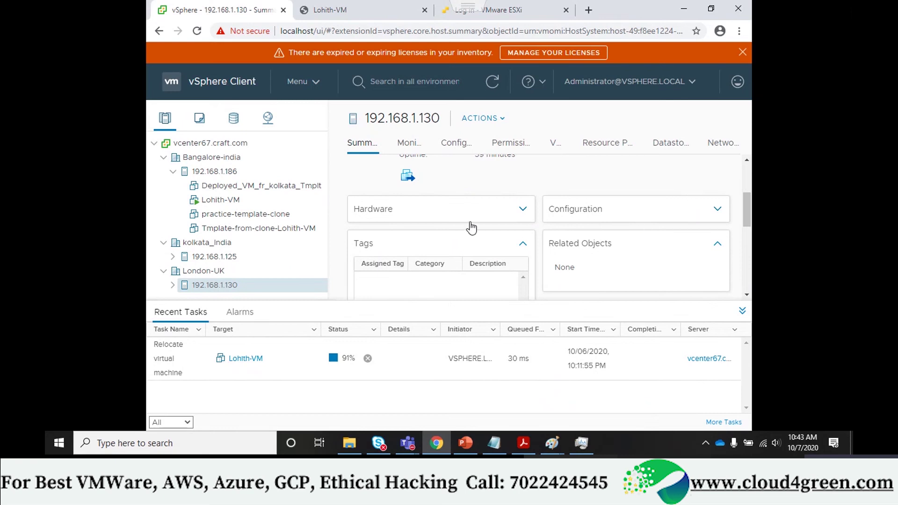
# Step: Review the virtual switch diagram of host 192.168.1.130 again, including its physical uplinks
pyautogui.click(447, 149)
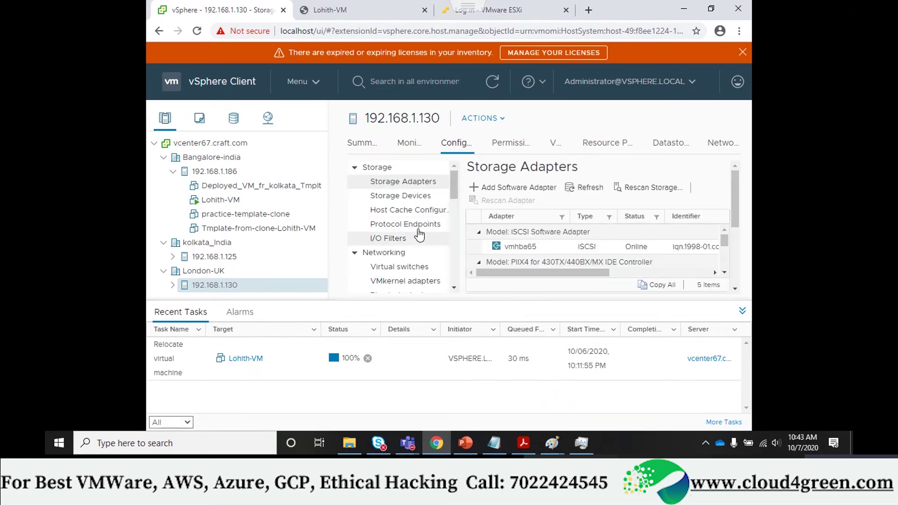
pyautogui.scroll(-2, 400, 217)
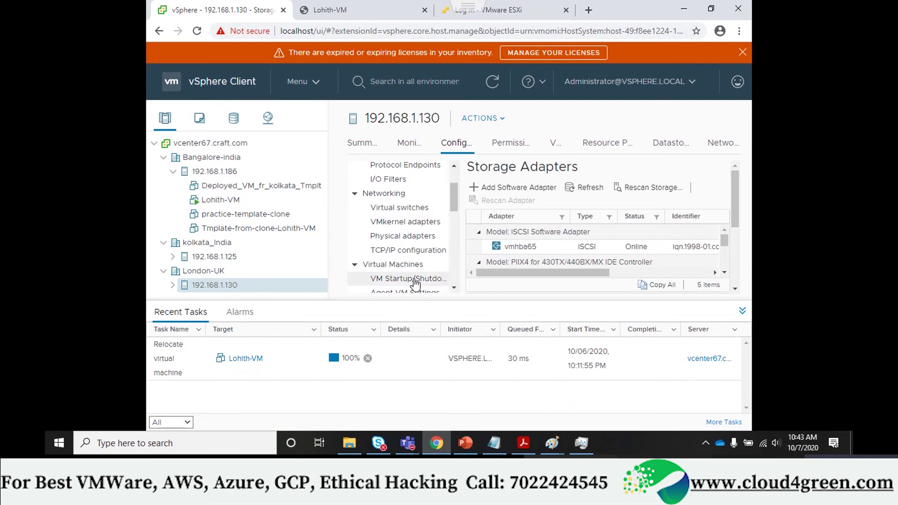
pyautogui.click(406, 222)
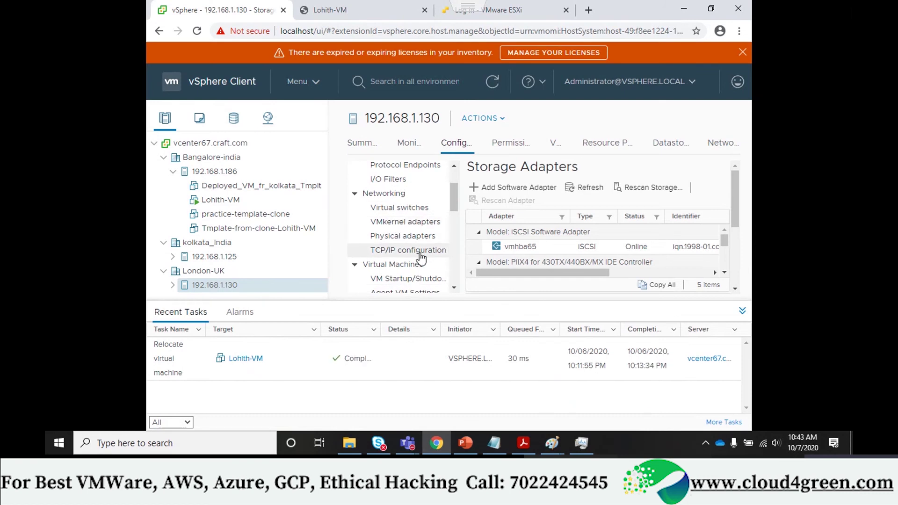
pyautogui.click(405, 207)
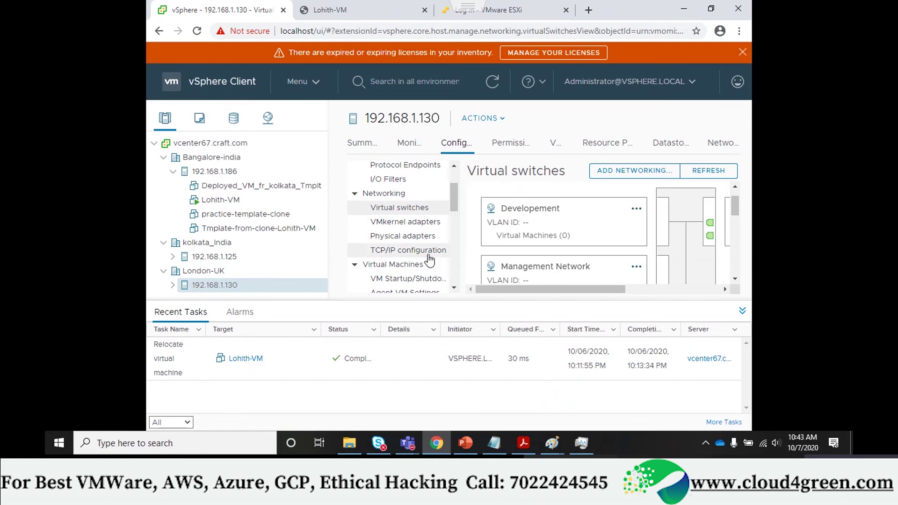
pyautogui.scroll(-1, 393, 249)
pyautogui.scroll(1, 392, 251)
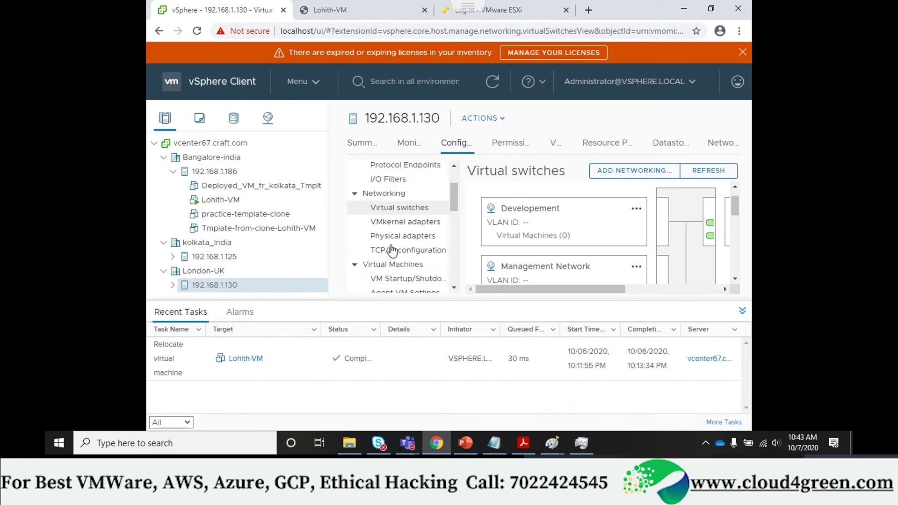
pyautogui.click(640, 290)
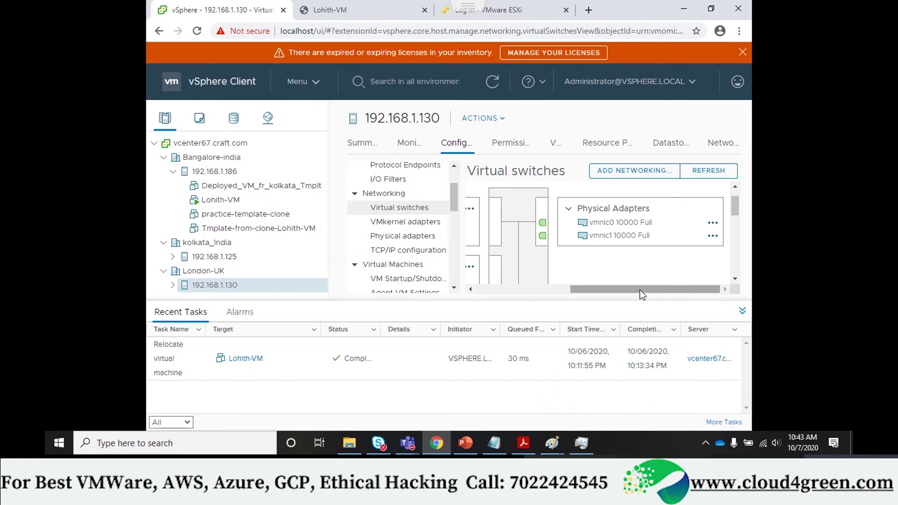
# Step: Inspect the speed, switch and MAC address details of the physical adapters on host 192.168.1.130
pyautogui.click(427, 238)
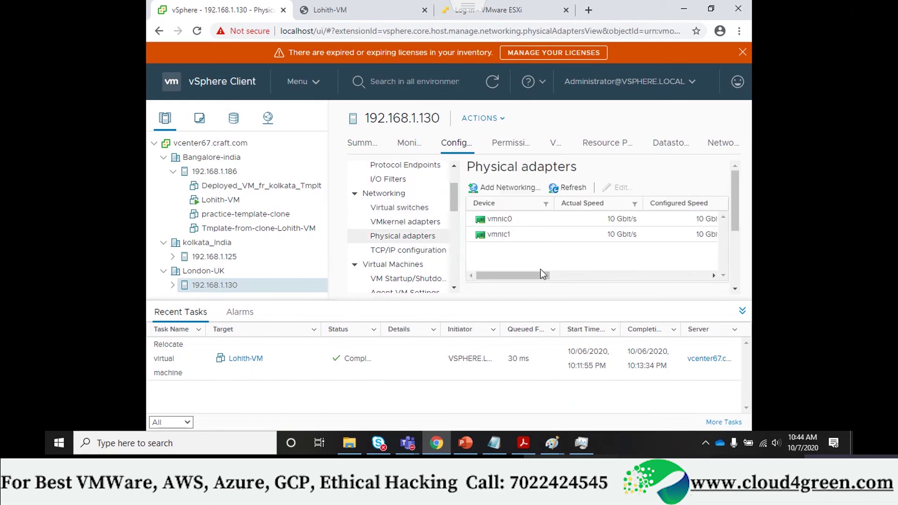
pyautogui.click(589, 277)
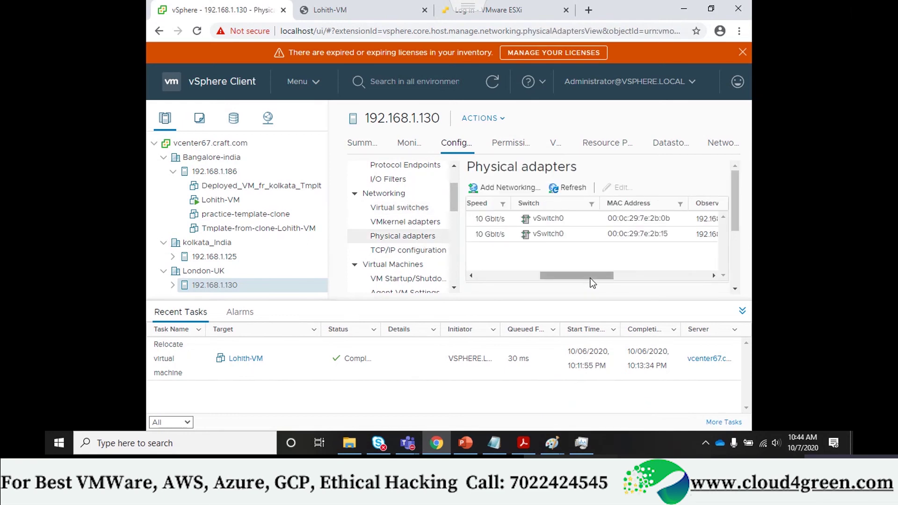
pyautogui.moveTo(591, 282); pyautogui.dragTo(475, 256)
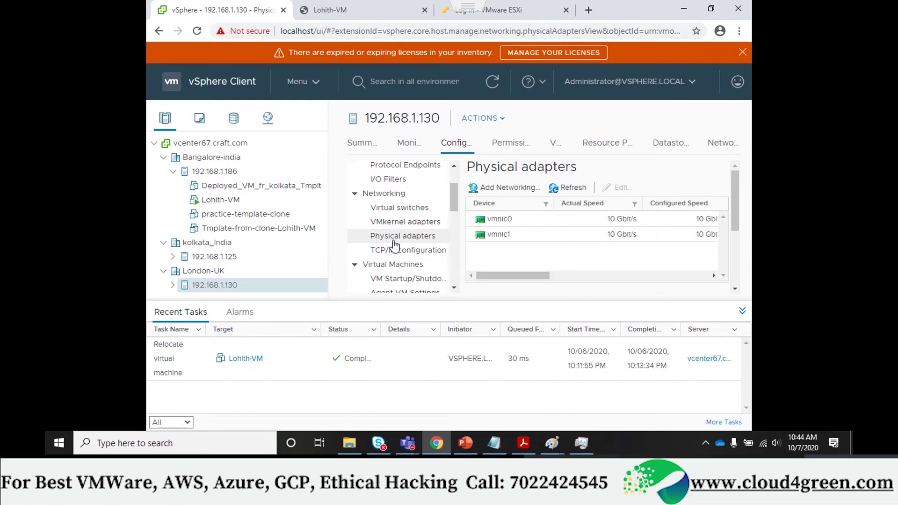
# Step: Review the port properties and IPv4 settings of the vmk0 VMkernel adapter on host 192.168.1.130 without changing them
pyautogui.click(381, 222)
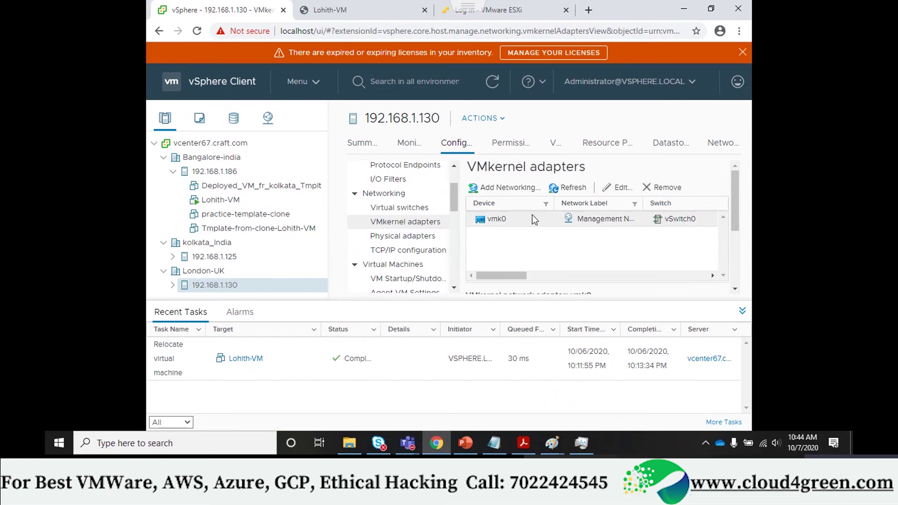
pyautogui.click(609, 187)
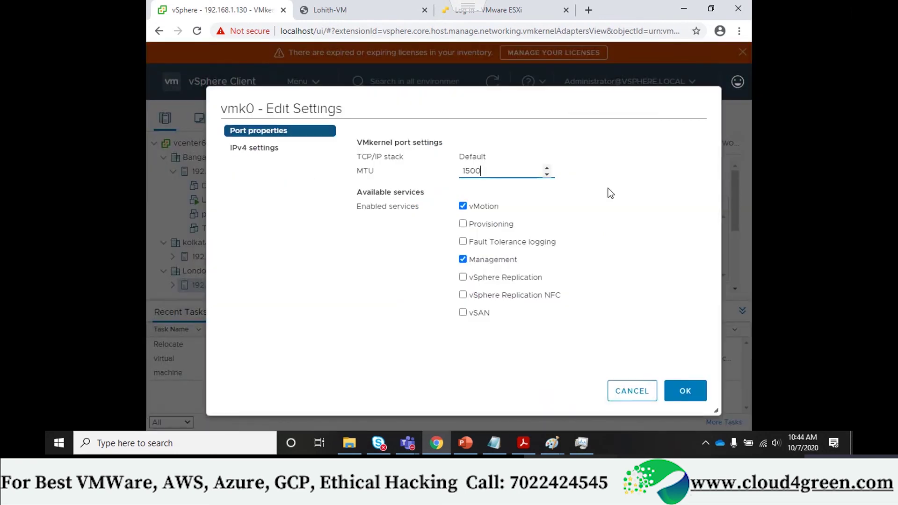
pyautogui.click(253, 145)
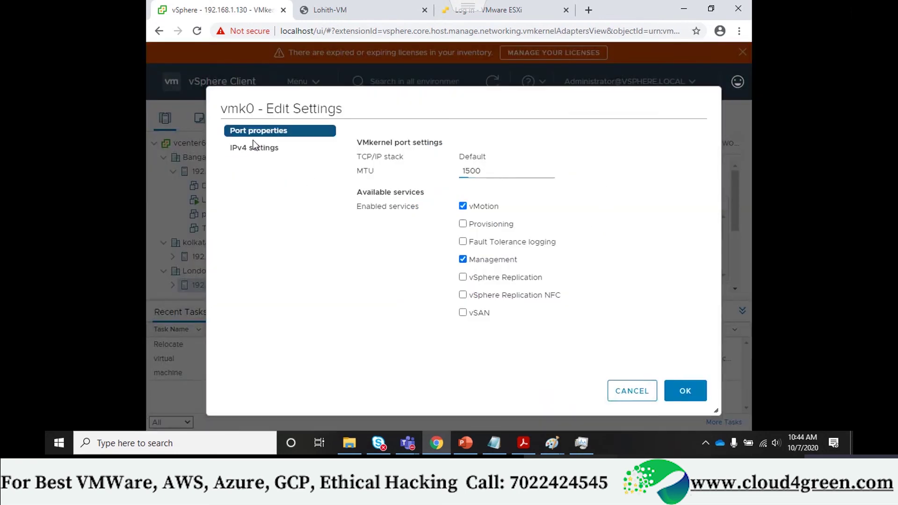
pyautogui.click(253, 152)
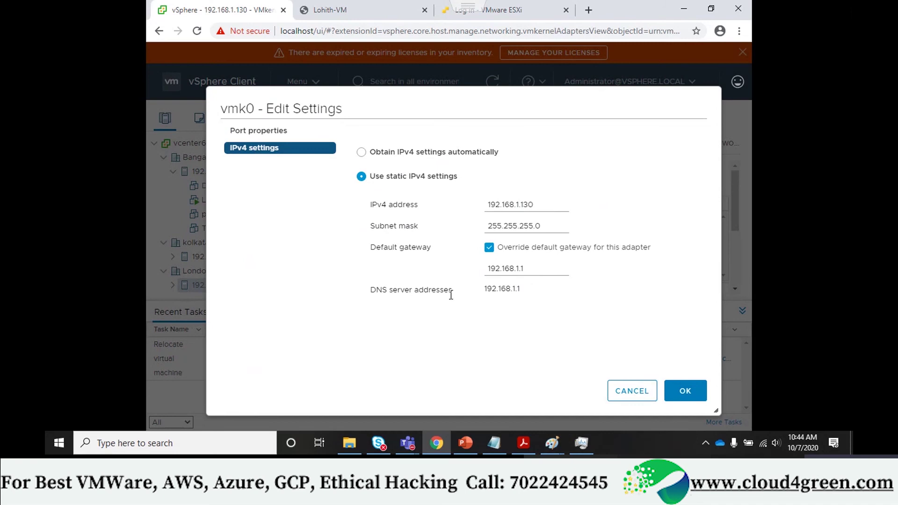
pyautogui.click(628, 395)
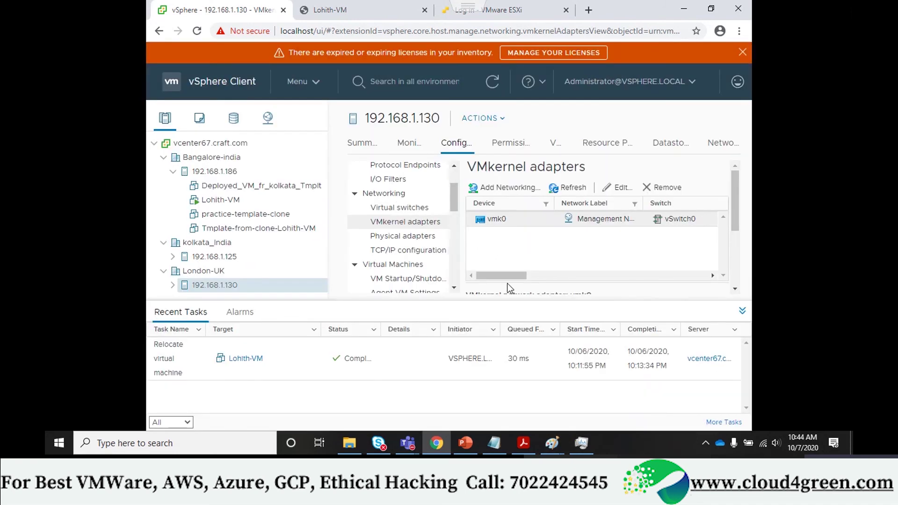
# Step: Review the teaming and failover settings of vSwitch0 on host 192.168.1.130 and the physical adapters in its diagram
pyautogui.click(386, 198)
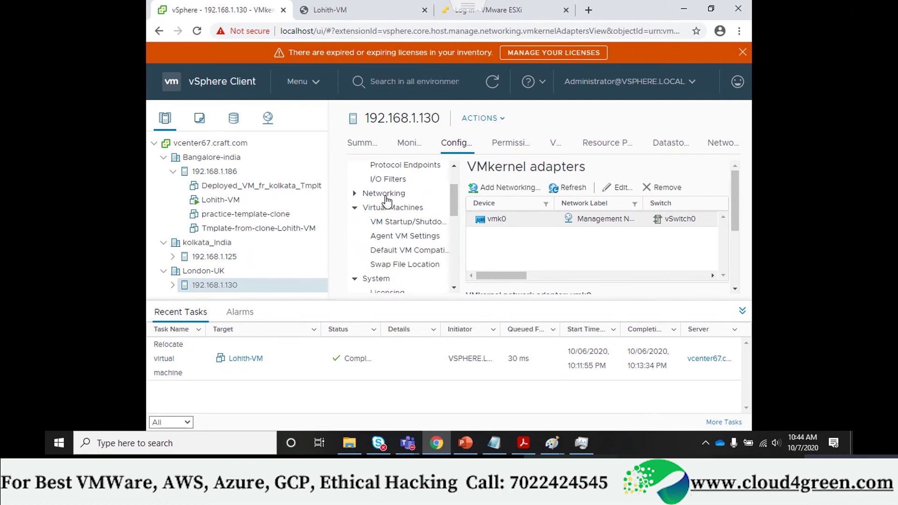
pyautogui.click(381, 194)
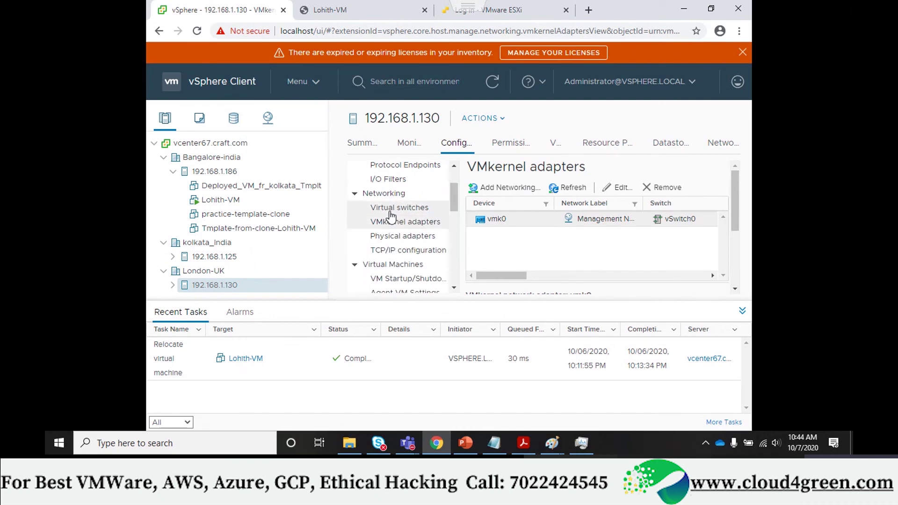
pyautogui.click(390, 211)
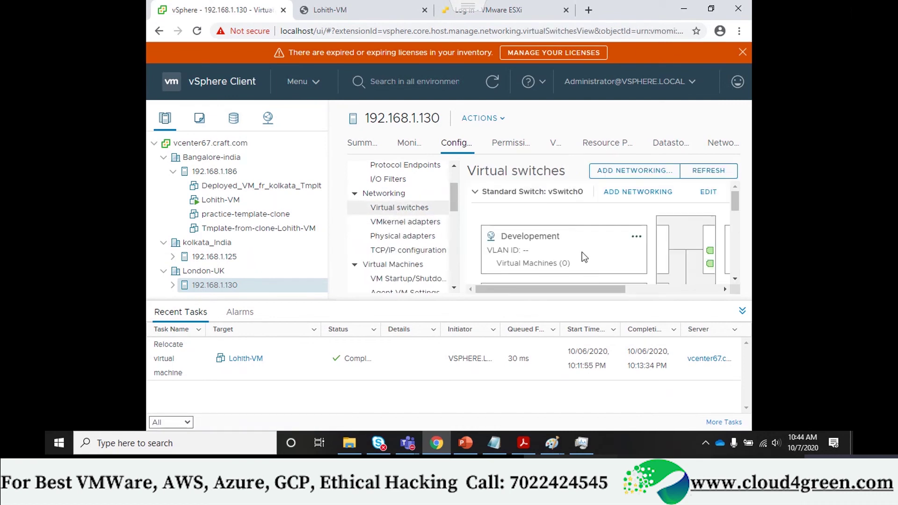
pyautogui.click(707, 192)
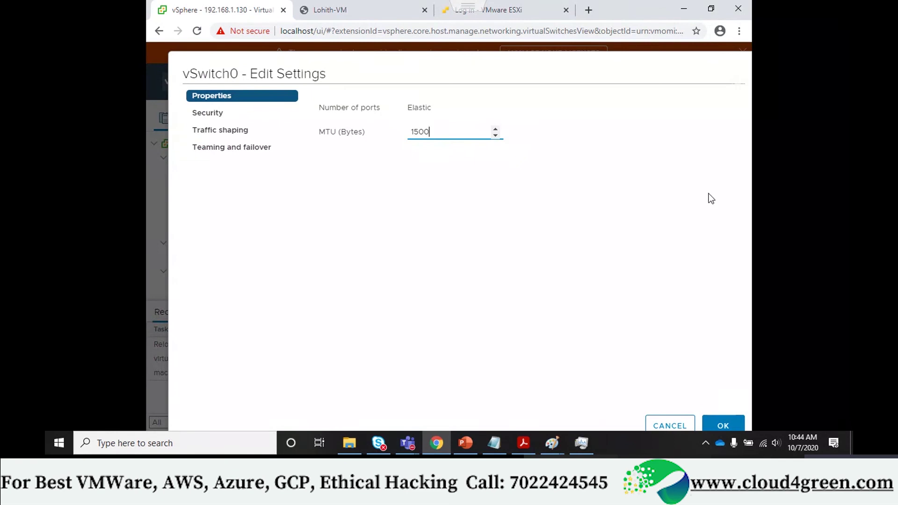
pyautogui.click(228, 129)
pyautogui.click(239, 149)
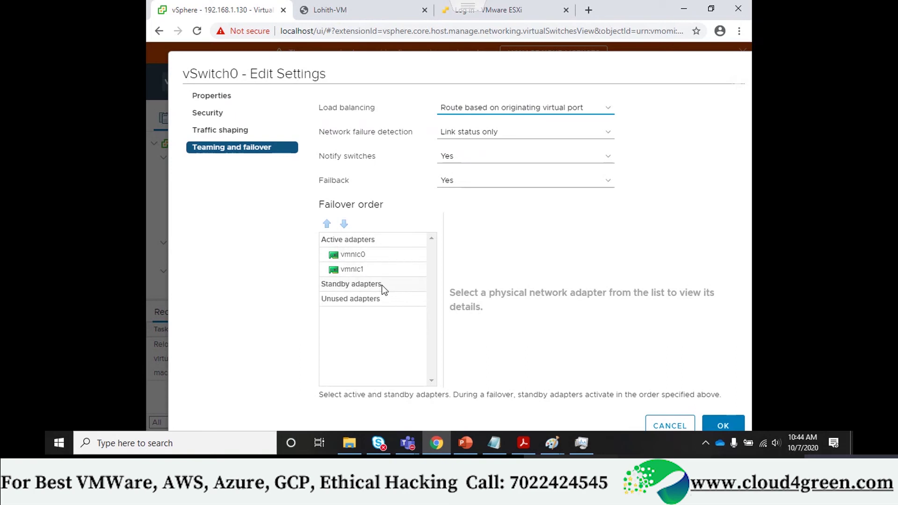
pyautogui.click(670, 424)
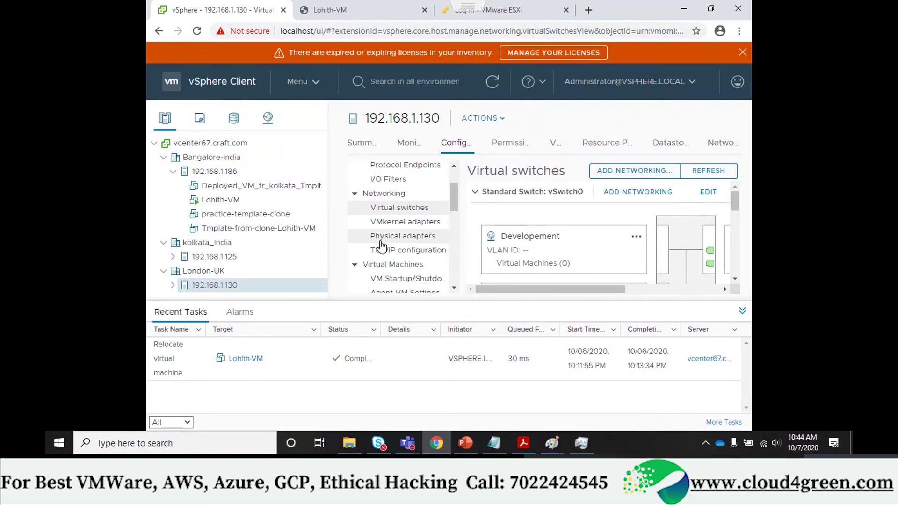
pyautogui.scroll(-2, 381, 246)
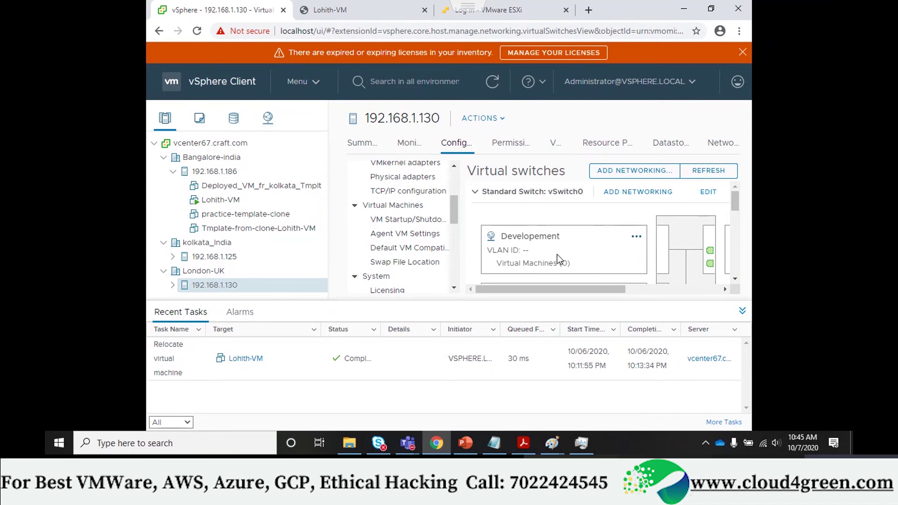
pyautogui.click(688, 289)
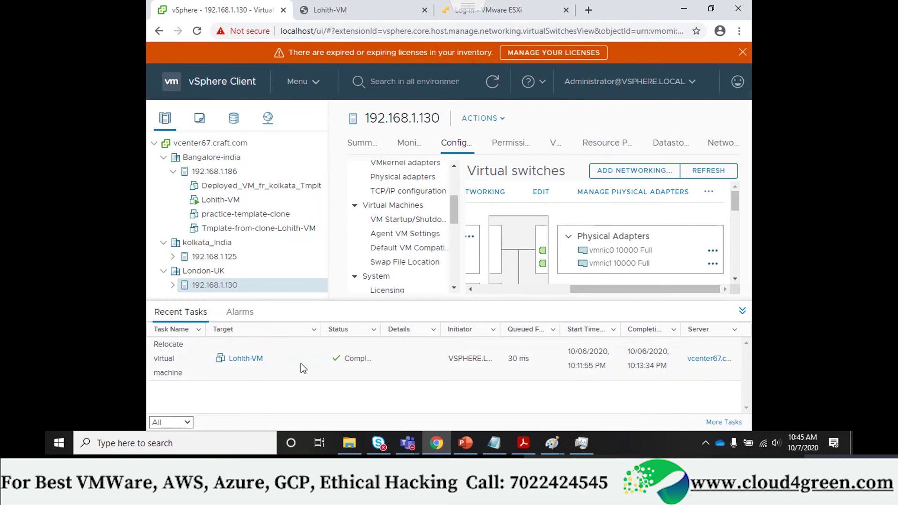
# Step: Check which datastore holds the disk file of Hard disk 1 in the Lohith-VM settings
pyautogui.rightClick(229, 201)
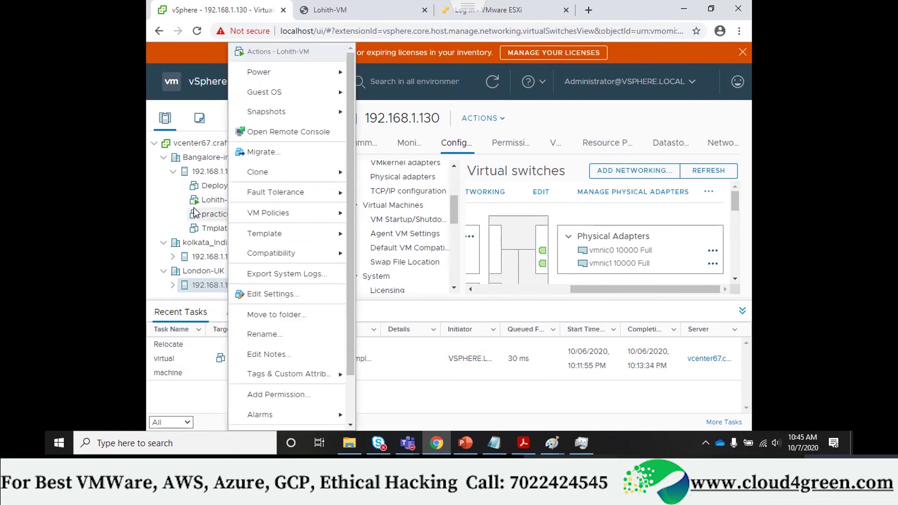
pyautogui.click(277, 296)
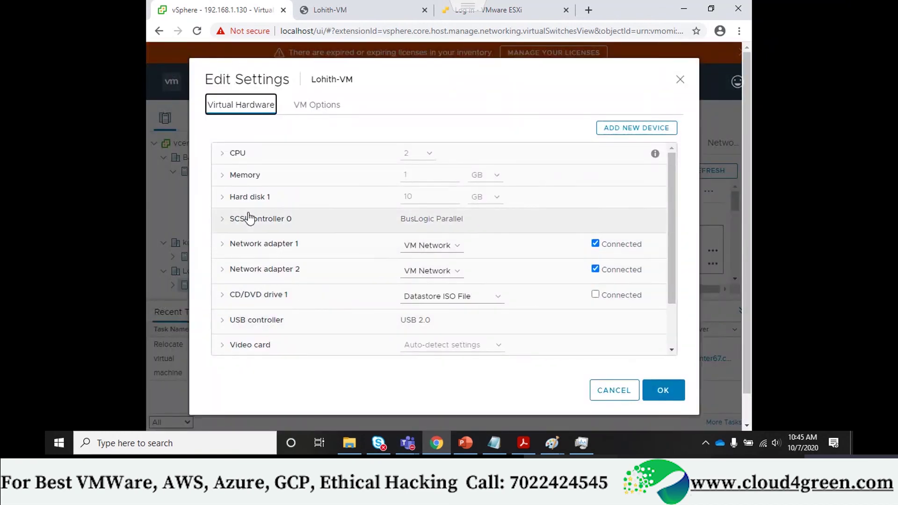
pyautogui.click(274, 201)
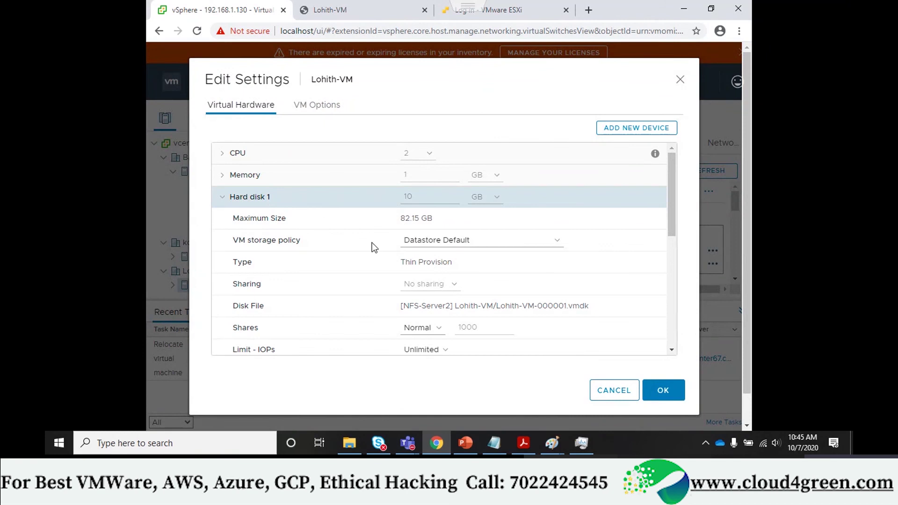
pyautogui.scroll(-1, 412, 262)
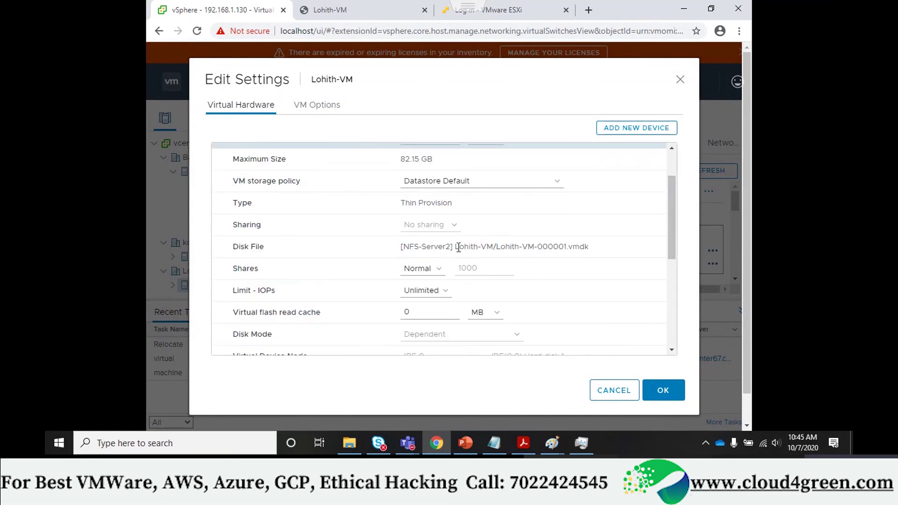
pyautogui.moveTo(450, 247); pyautogui.dragTo(402, 242)
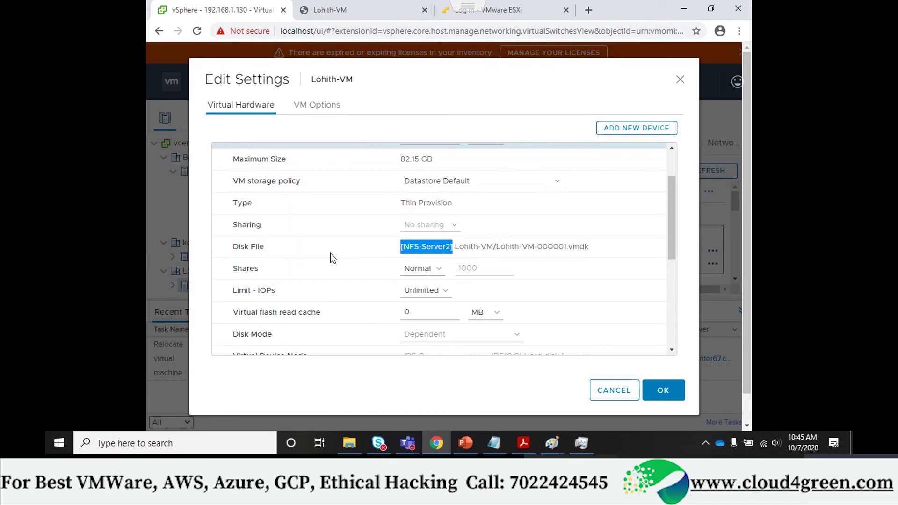
pyautogui.click(681, 80)
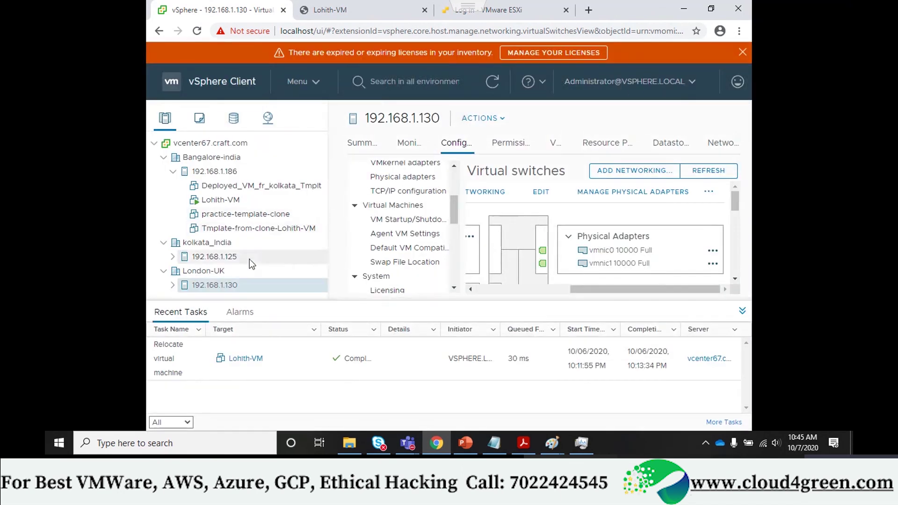
# Step: Try to migrate Lohith-VM with the compute resource only option, selecting host 192.168.1.125 as the destination
pyautogui.rightClick(229, 202)
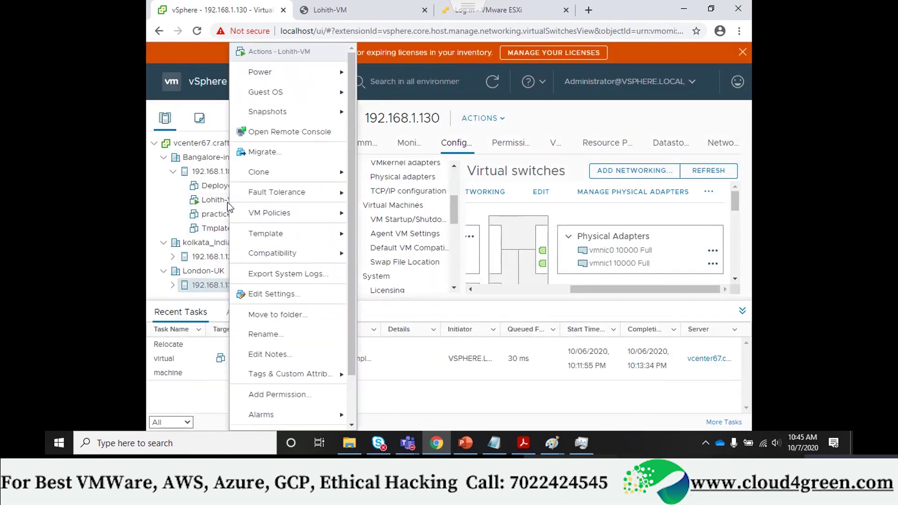
pyautogui.press('Escape')
pyautogui.rightClick(222, 206)
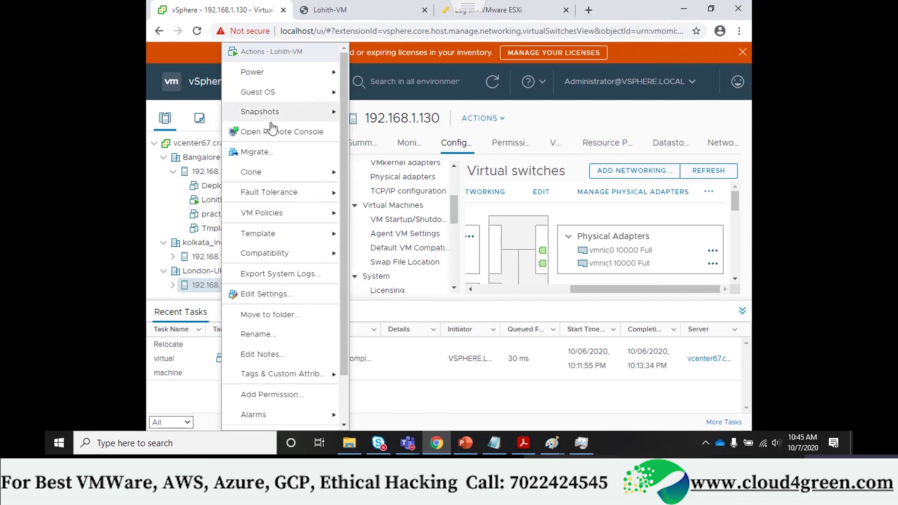
pyautogui.click(269, 160)
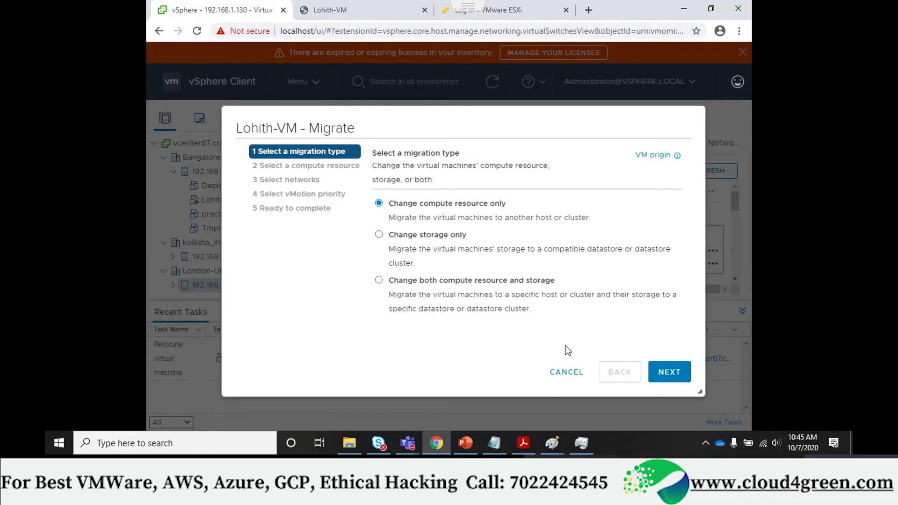
pyautogui.click(664, 381)
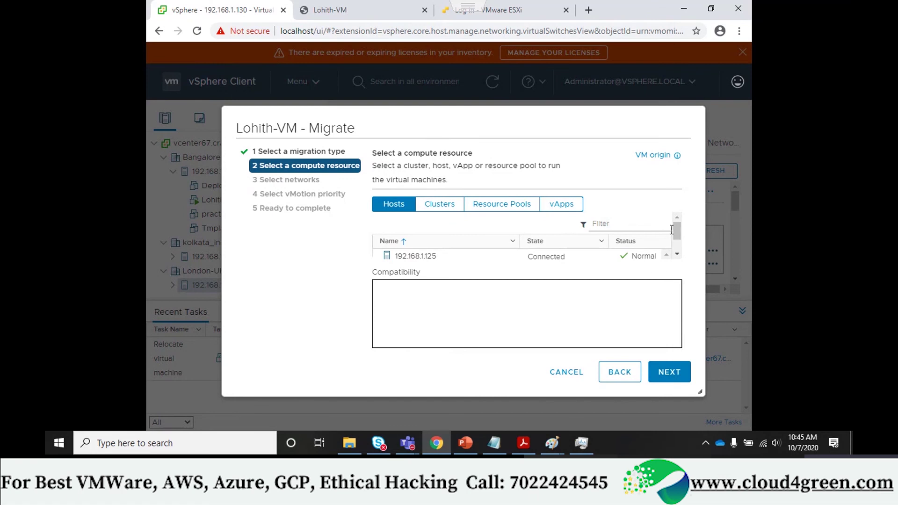
pyautogui.click(677, 254)
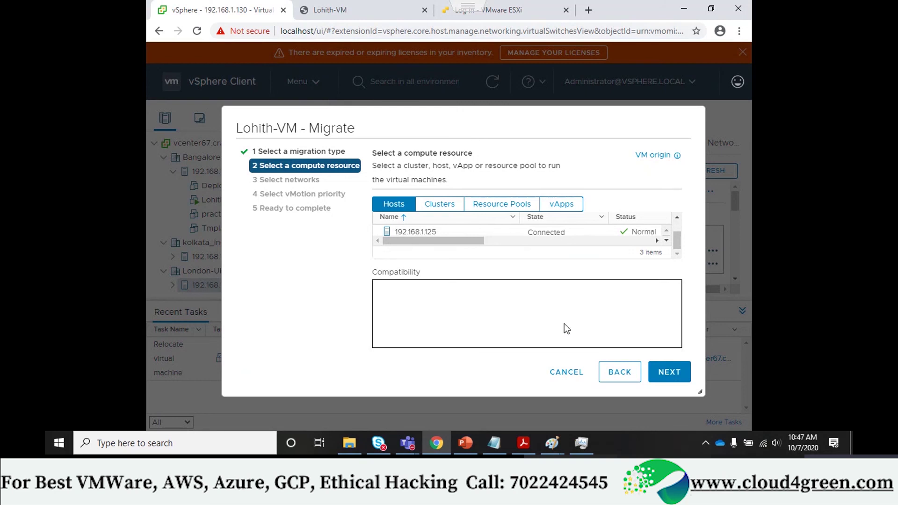
pyautogui.scroll(-2, 668, 244)
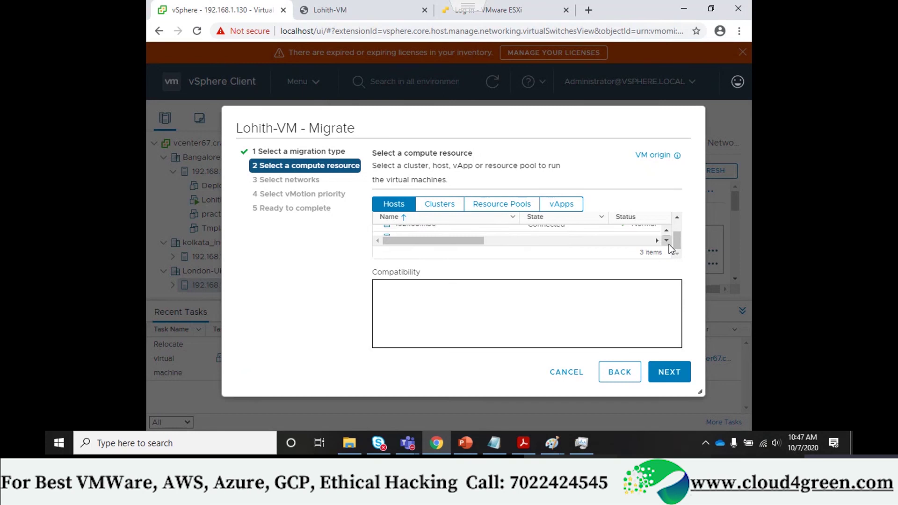
pyautogui.click(666, 230)
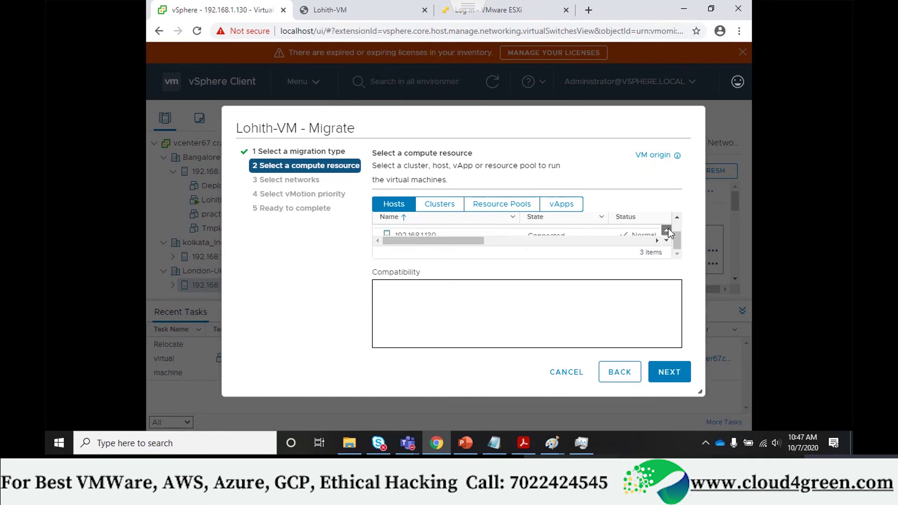
pyautogui.click(667, 239)
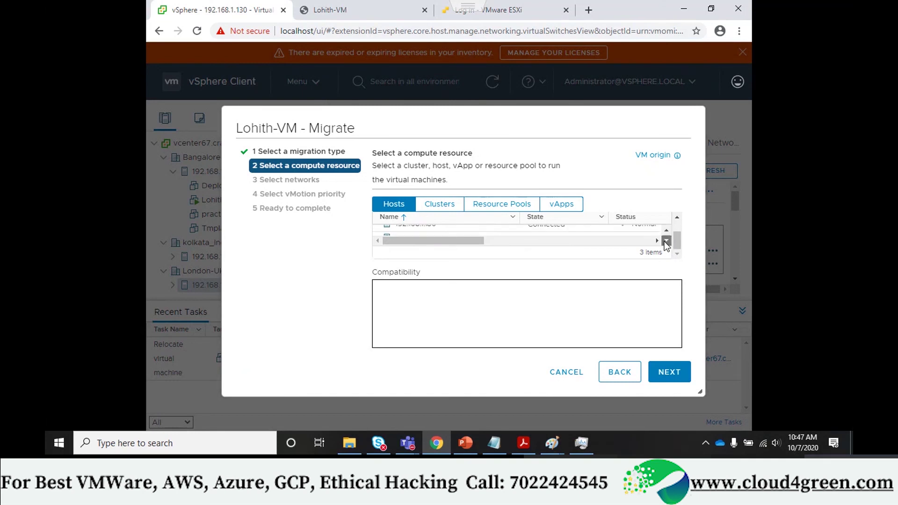
pyautogui.click(667, 240)
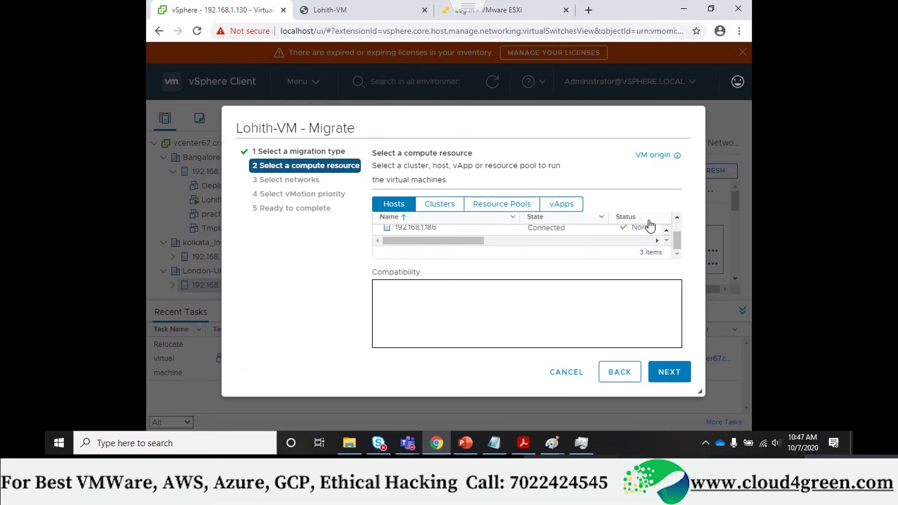
pyautogui.click(666, 231)
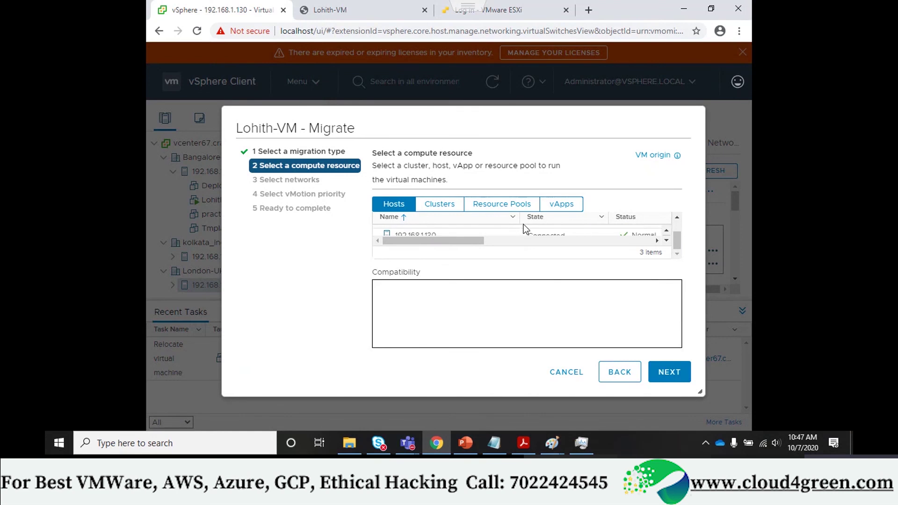
pyautogui.scroll(1, 676, 238)
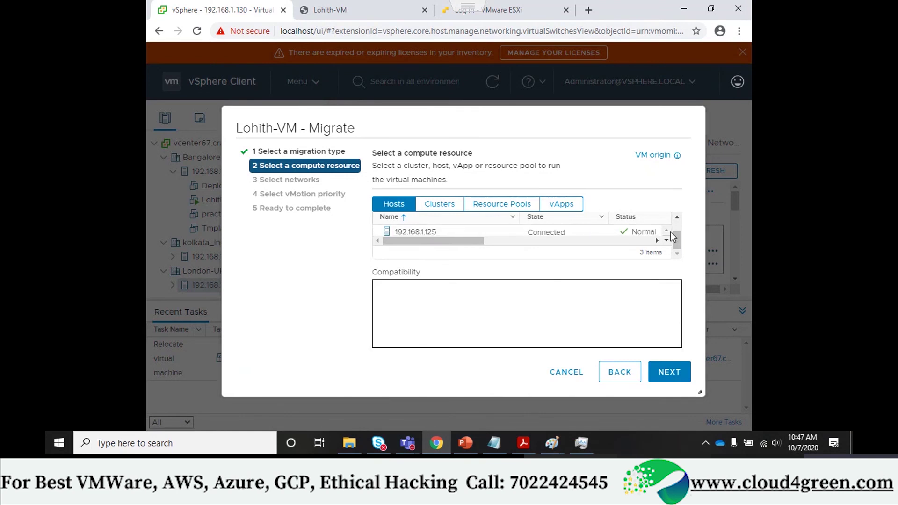
pyautogui.click(563, 233)
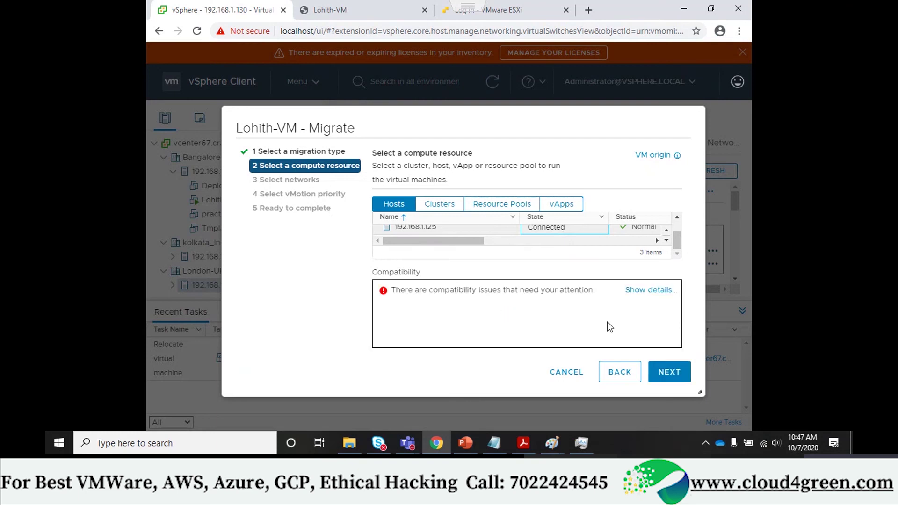
# Step: Inspect the compatibility issue details for migrating Lohith-VM to host 192.168.1.125, and cancel the migration
pyautogui.click(657, 290)
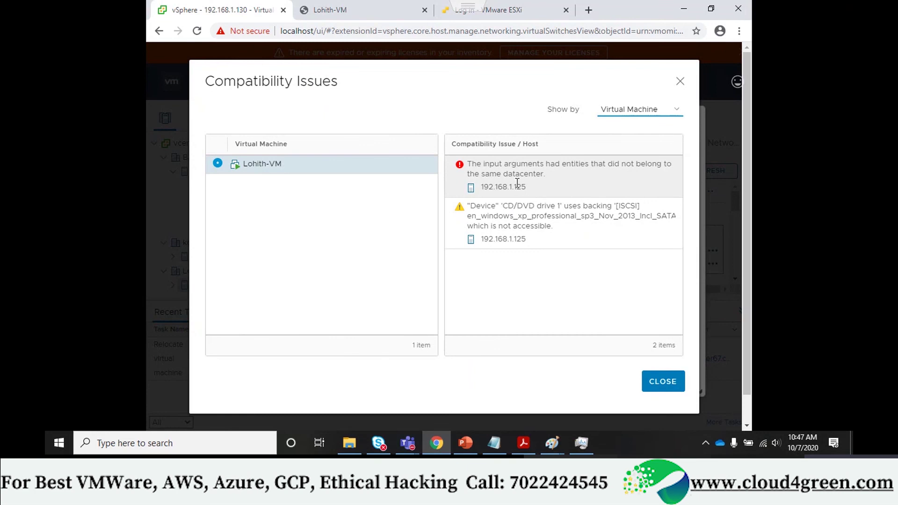
pyautogui.click(674, 84)
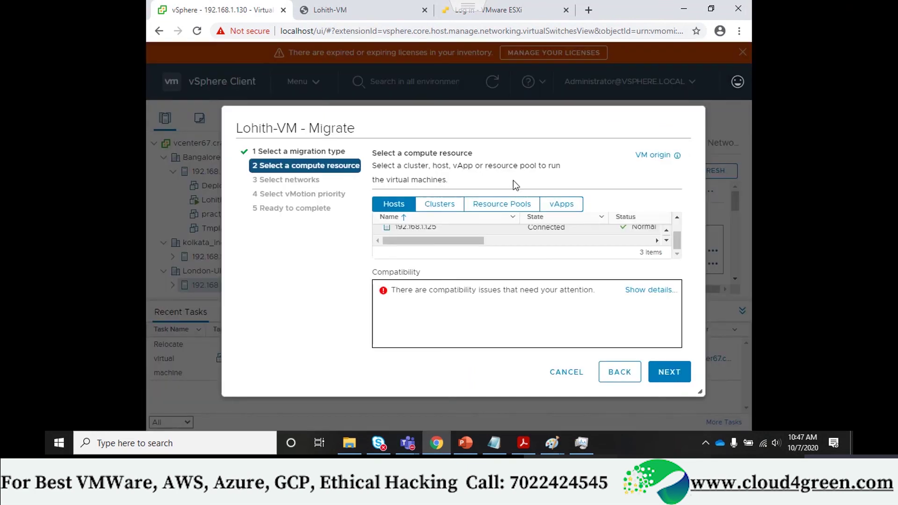
pyautogui.click(565, 371)
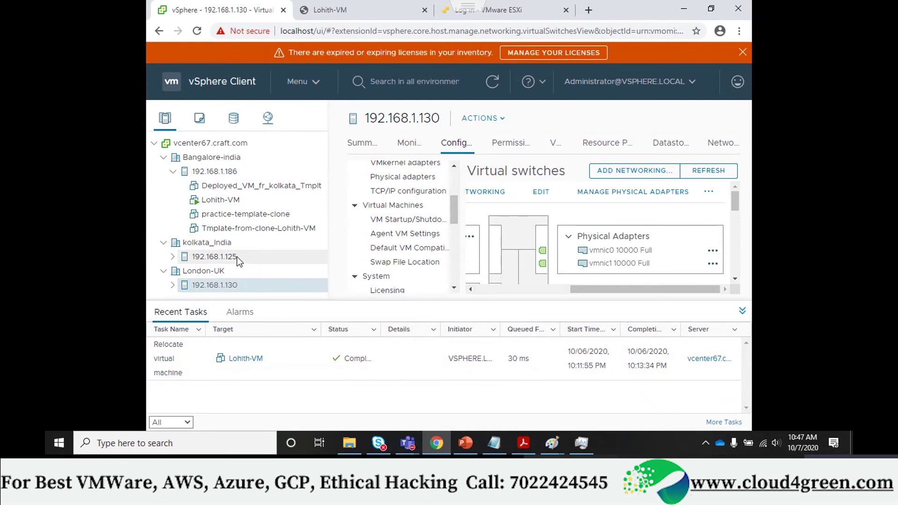
# Step: Move host 192.168.1.125 from the kolkata_India datacenter into the Bangalore-india datacenter
pyautogui.moveTo(237, 256); pyautogui.dragTo(211, 159)
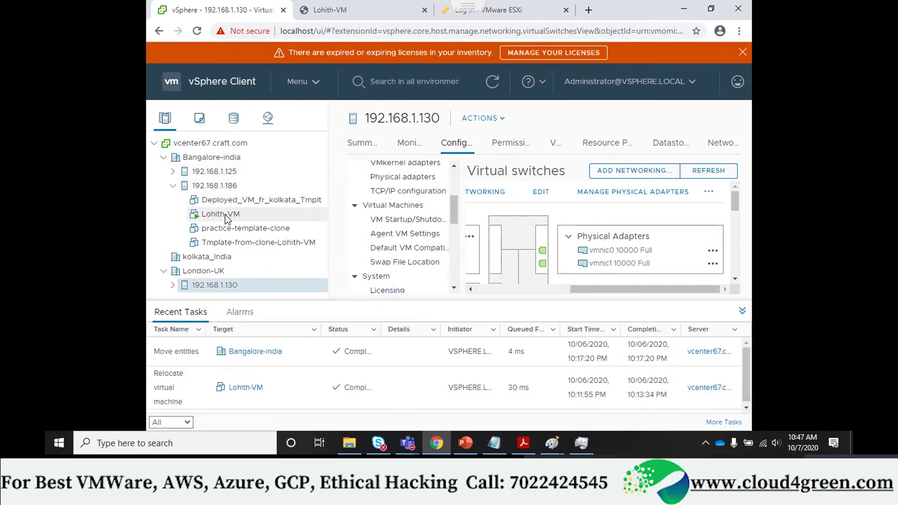
# Step: Migrate Lohith-VM with the compute resource only option to host 192.168.1.125, using VM Network as destination network and high-priority vMotion
pyautogui.rightClick(226, 216)
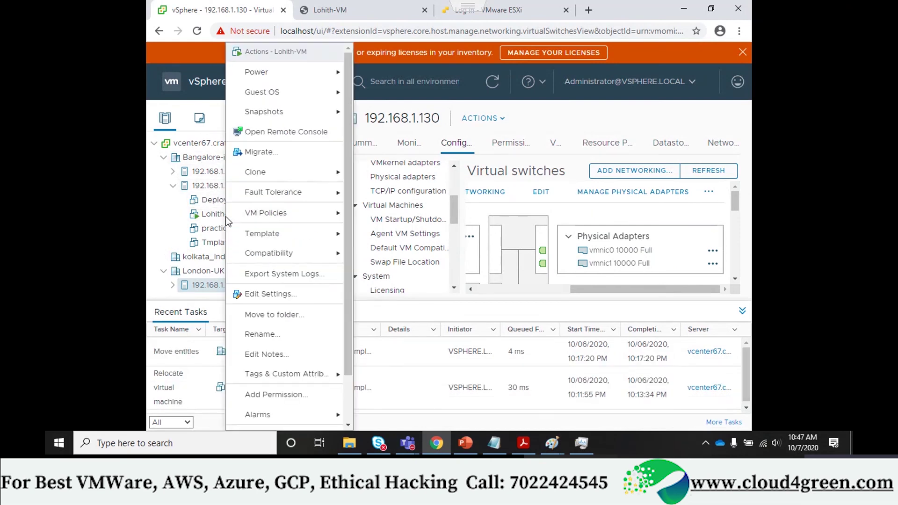
pyautogui.click(280, 151)
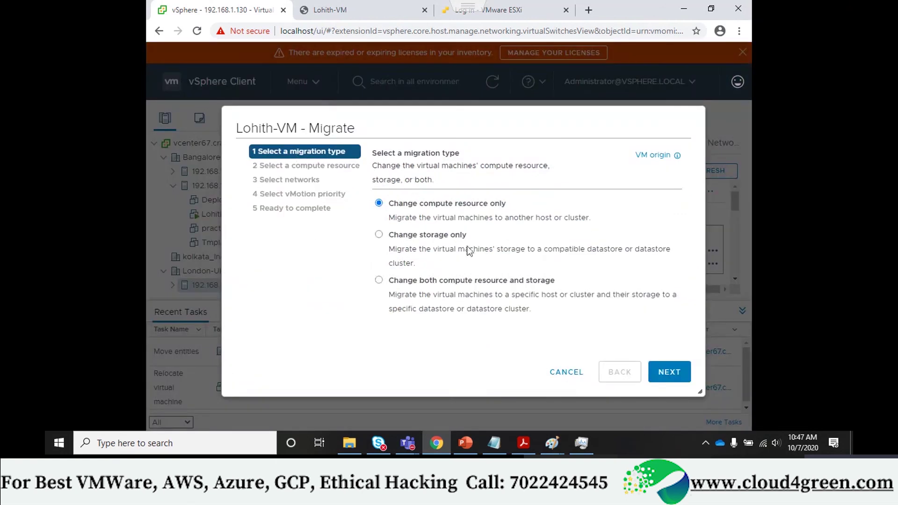
pyautogui.click(667, 379)
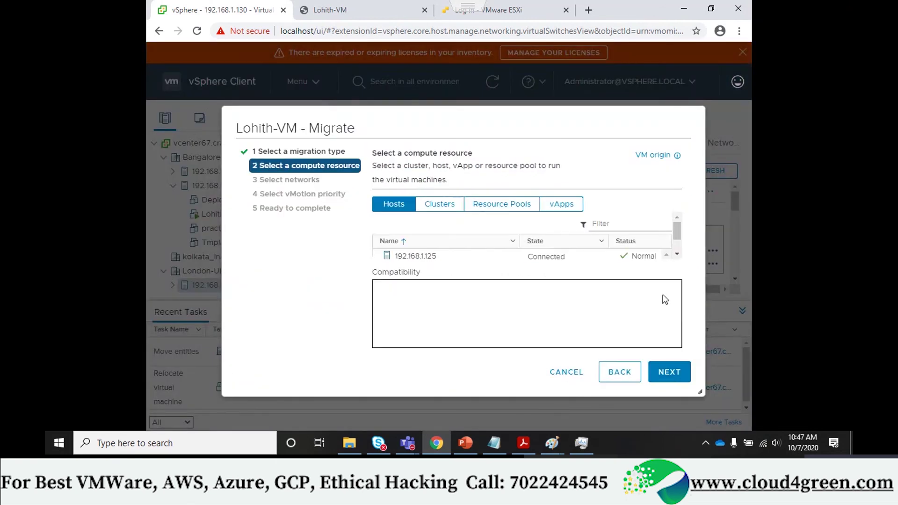
pyautogui.click(566, 257)
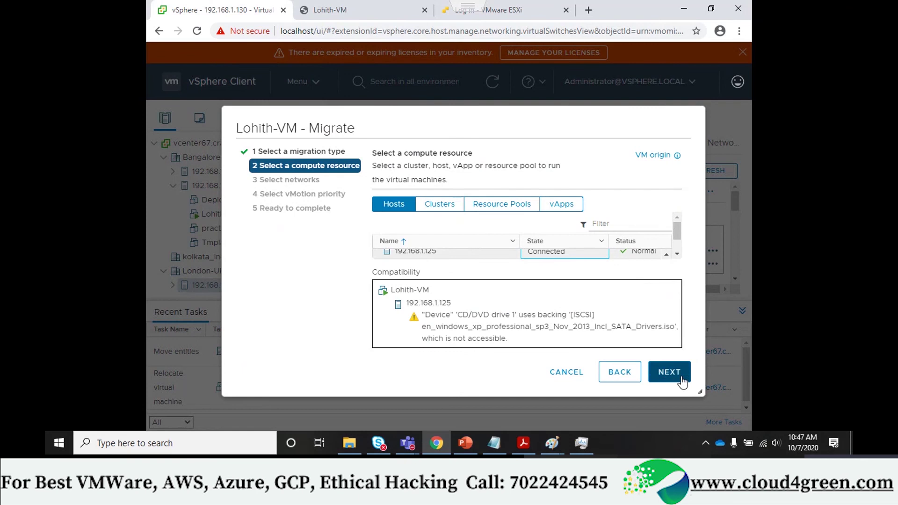
pyautogui.click(666, 371)
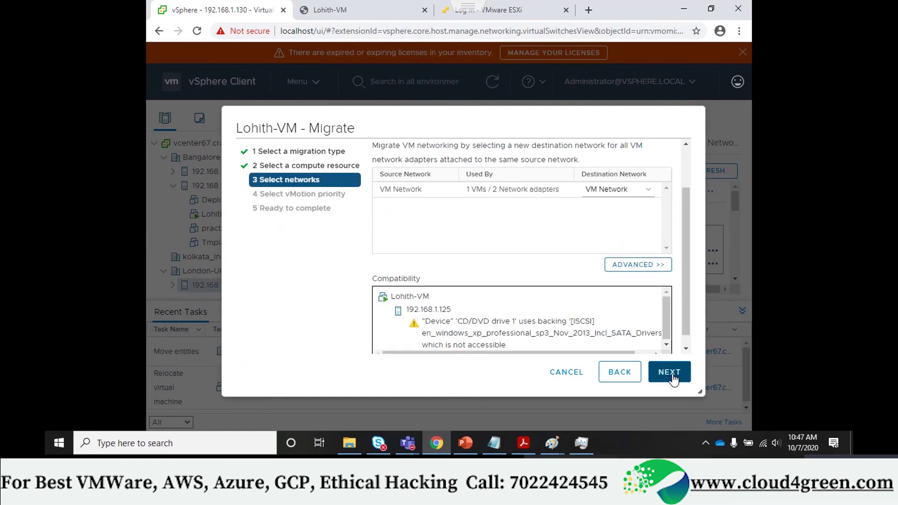
pyautogui.click(672, 374)
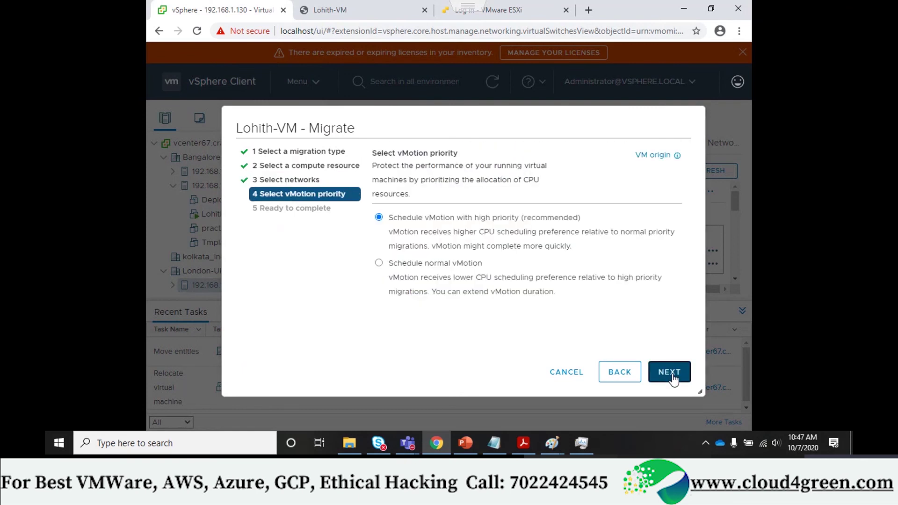
pyautogui.click(672, 374)
pyautogui.click(672, 374)
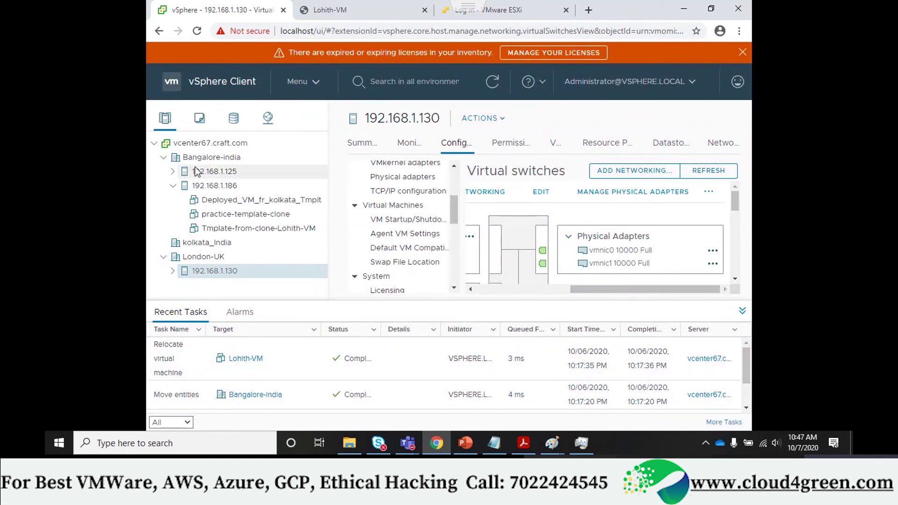
# Step: Examine the virtual machines on host 192.168.1.125 to check the placement and power state of Lohith-VM
pyautogui.click(173, 172)
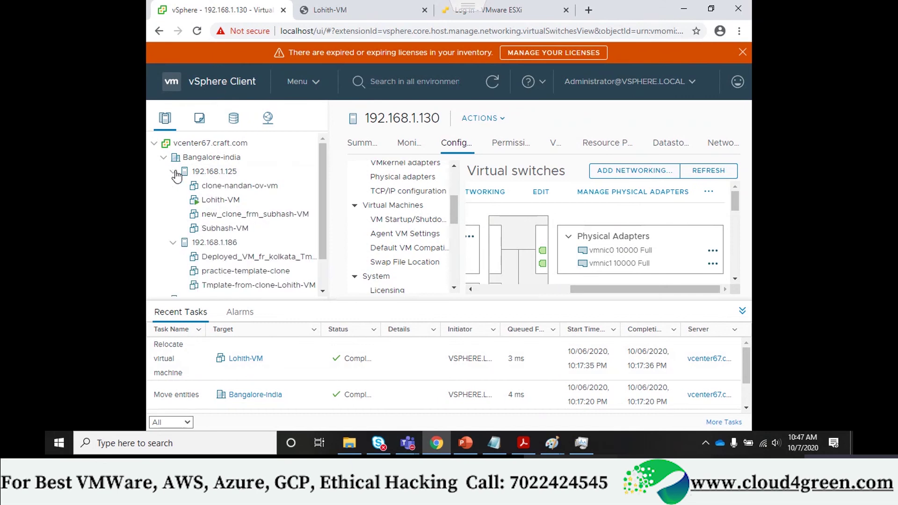
pyautogui.click(218, 172)
pyautogui.click(555, 148)
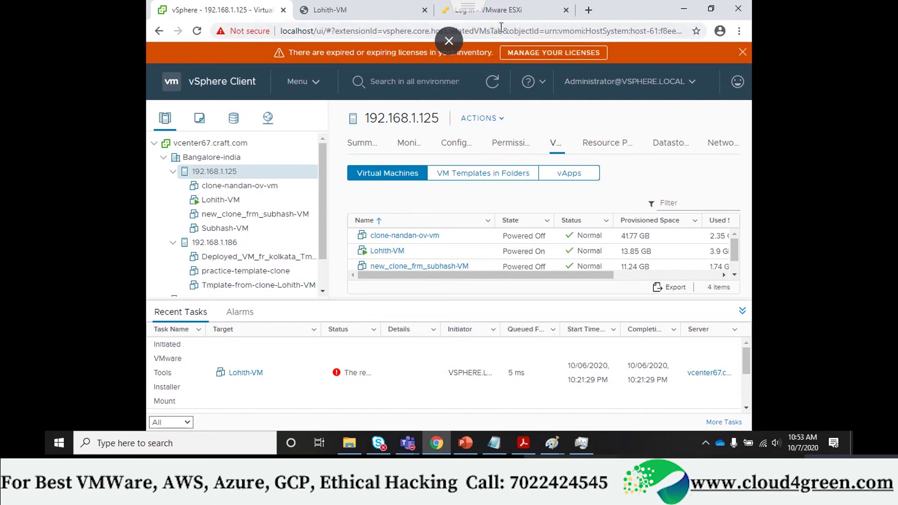
# Step: Leave the full-screen vCenter console and switch to Microsoft Teams, minimizing the floating call window
pyautogui.hotkey('ctrl', 'alt')
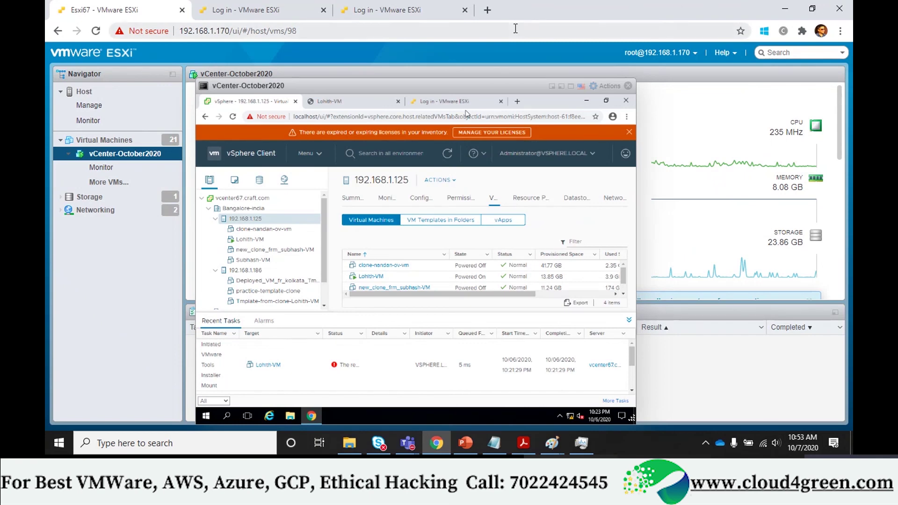
pyautogui.click(704, 443)
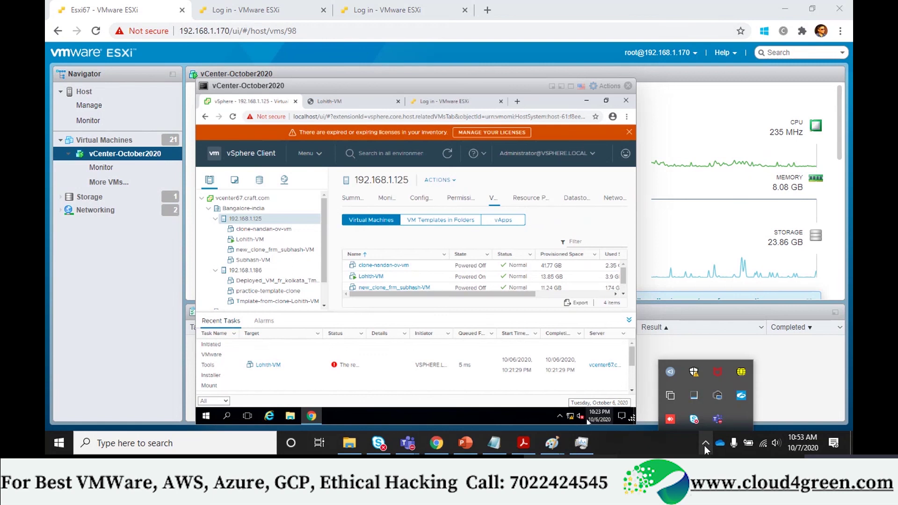
pyautogui.click(718, 419)
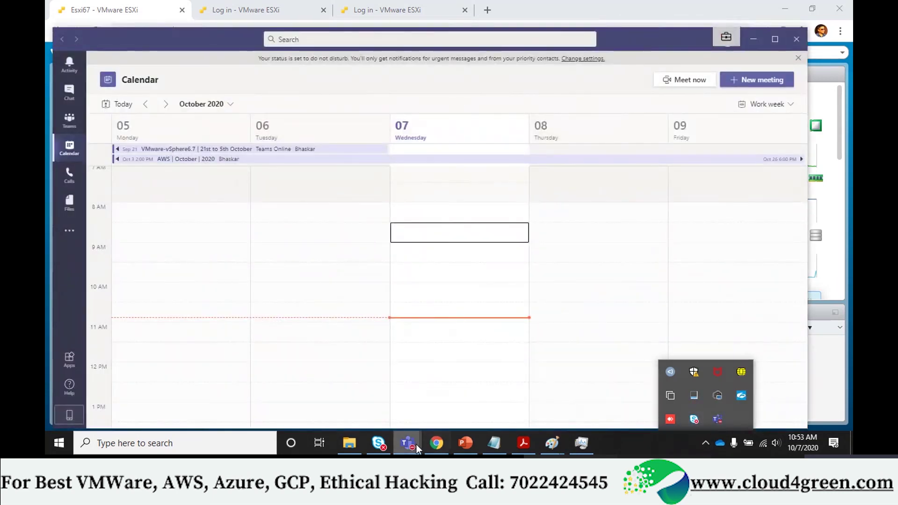
pyautogui.moveTo(415, 444)
pyautogui.click(511, 375)
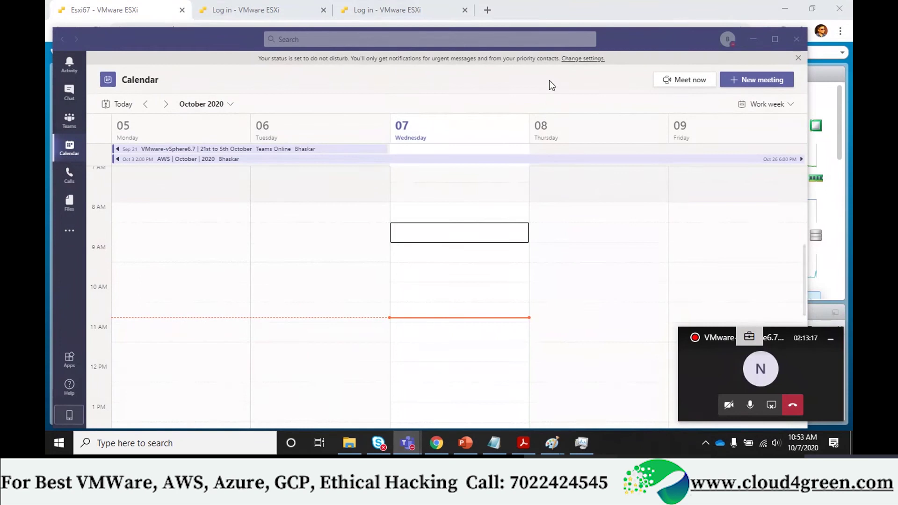
pyautogui.click(830, 338)
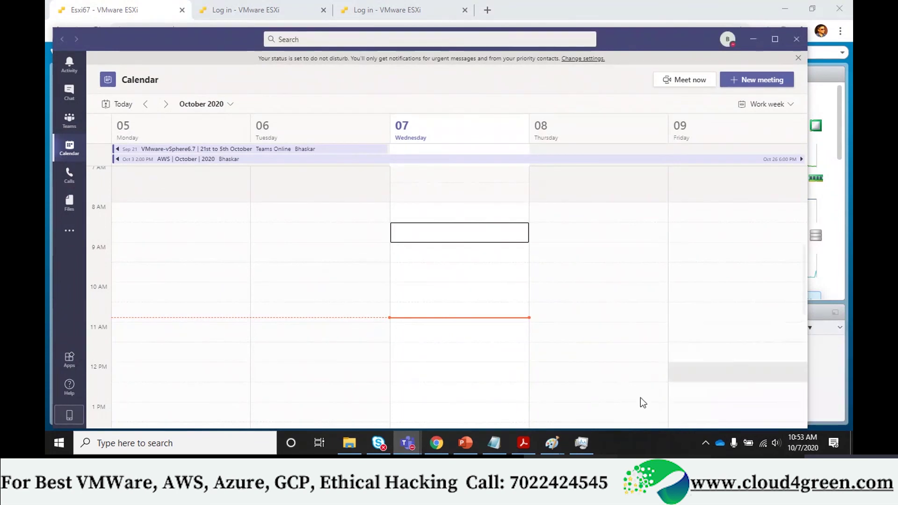
# Step: Bring up the VMware-vSphere6.7 meeting window and request to stop the meeting recording
pyautogui.moveTo(411, 442)
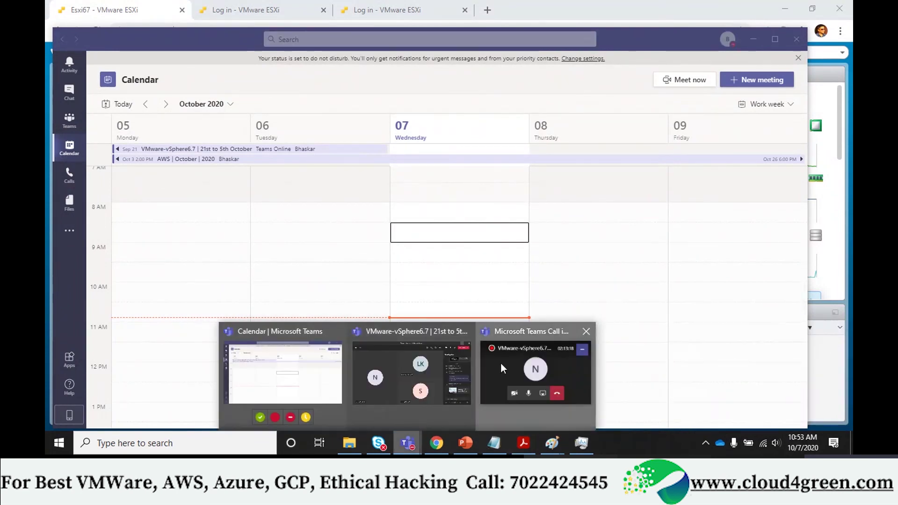
pyautogui.click(580, 378)
pyautogui.click(796, 367)
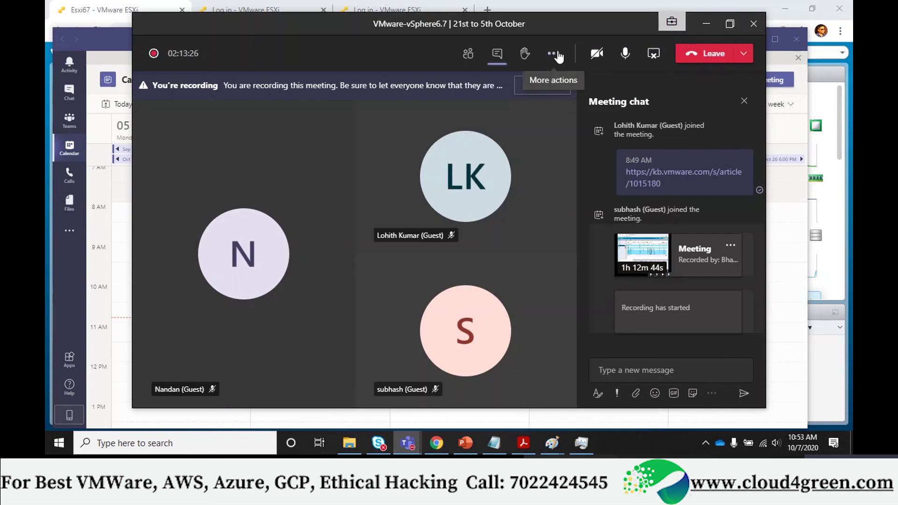
pyautogui.click(553, 53)
pyautogui.click(600, 311)
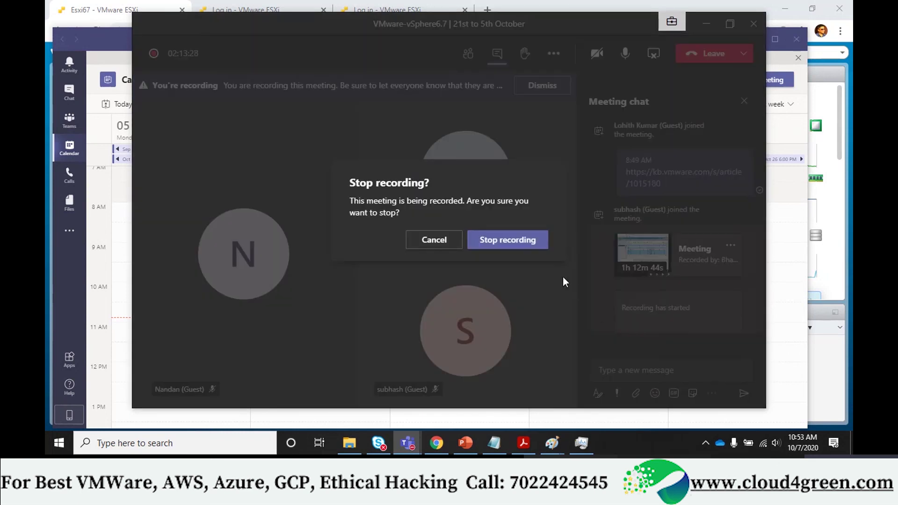